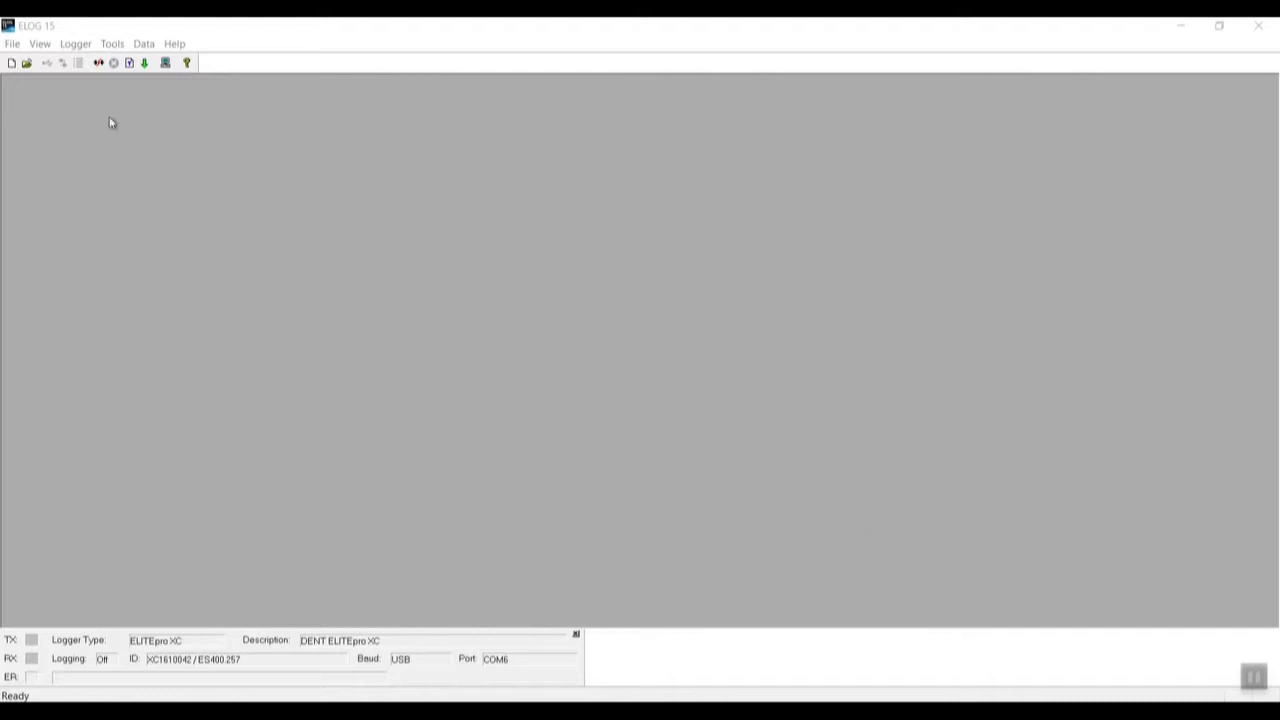
Create a new logger setup table and name it Light Panel
click(76, 44)
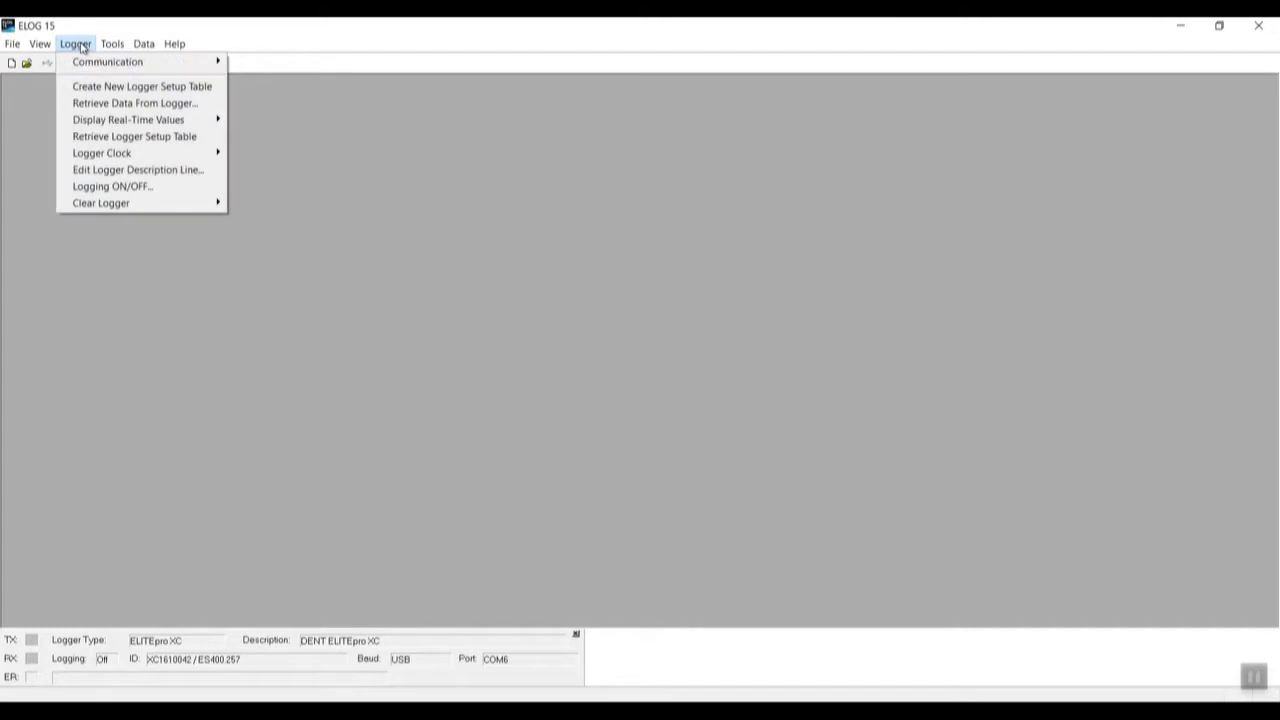
click(136, 90)
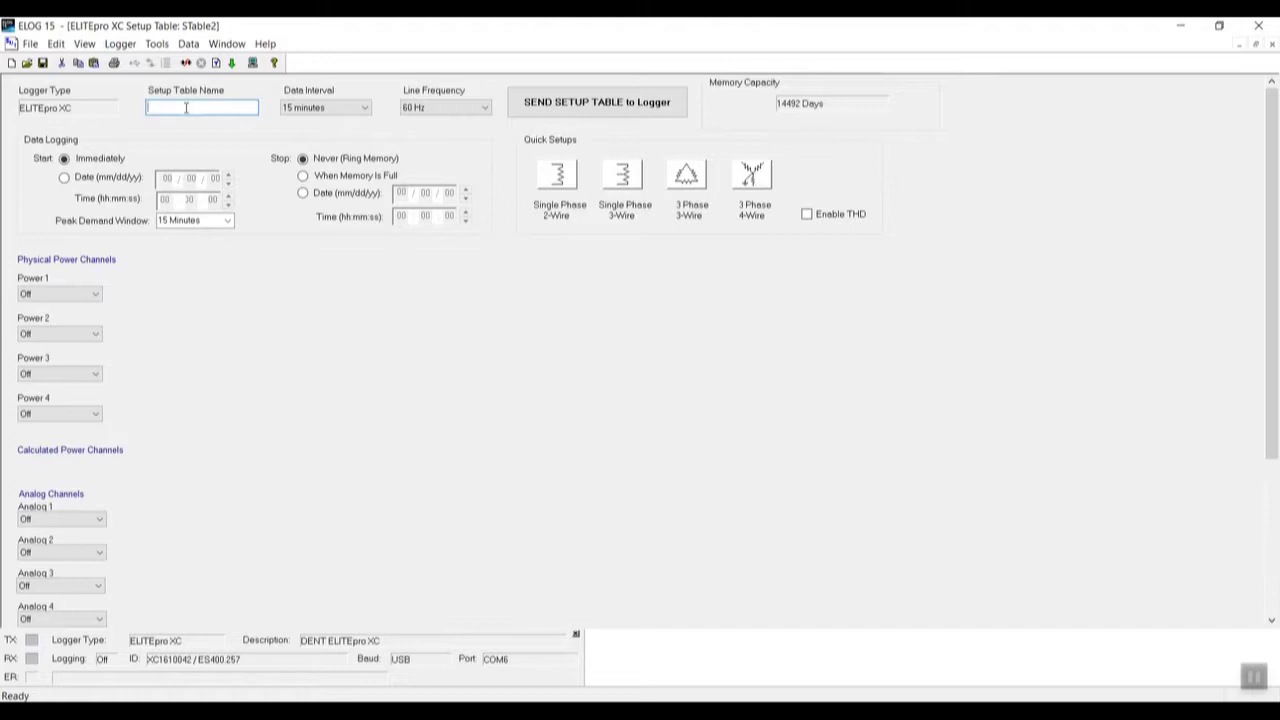
text(Light Panel)
Set the setup table's data interval to 15 minutes and the line frequency to 60 Hz
click(341, 113)
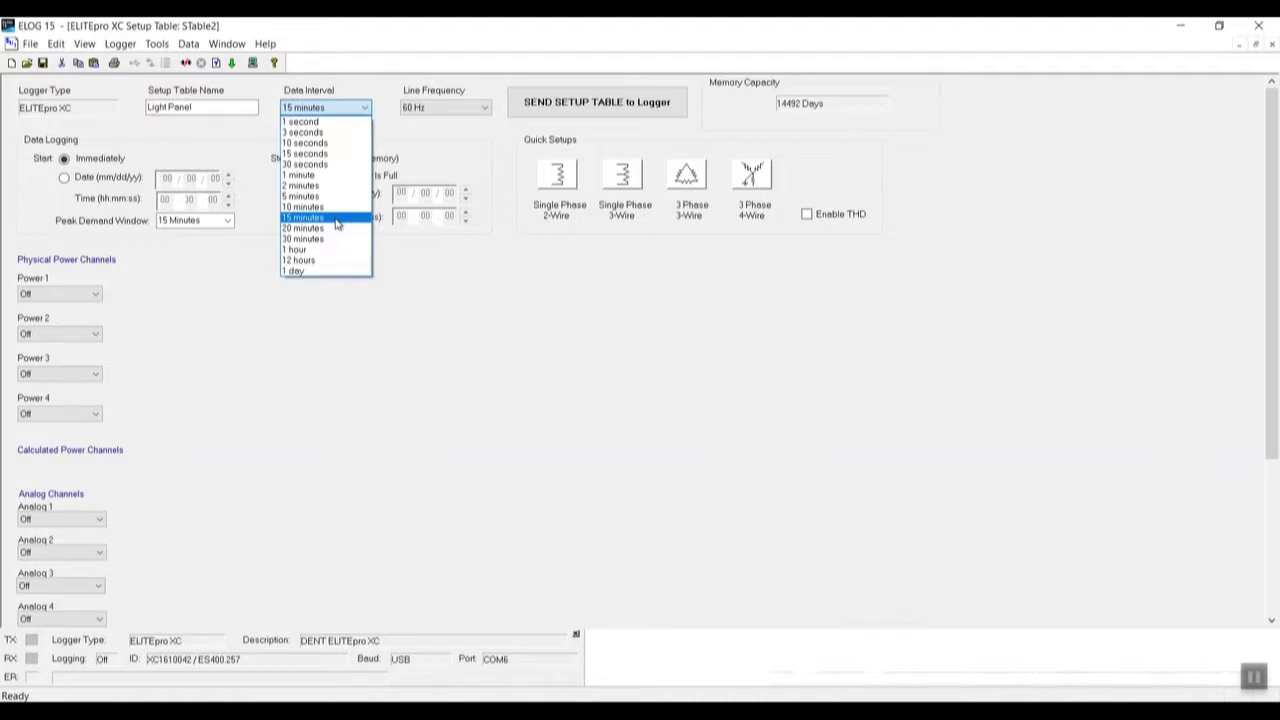
click(336, 219)
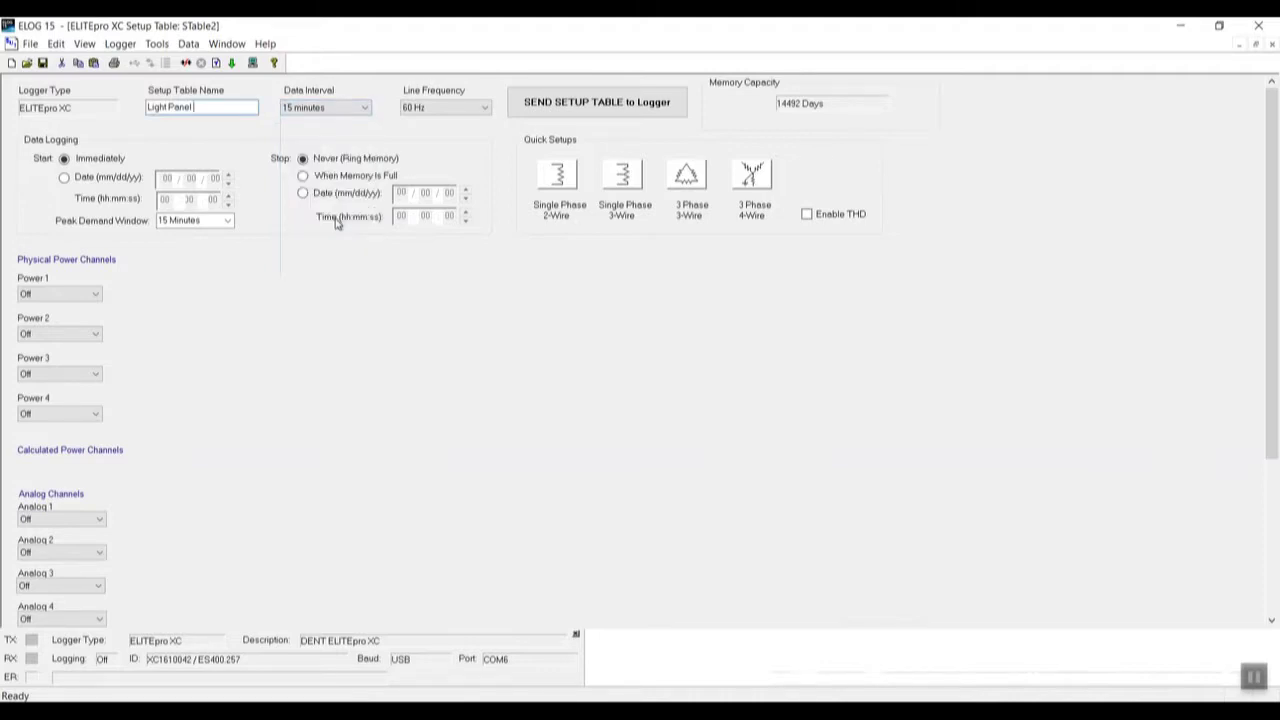
click(446, 109)
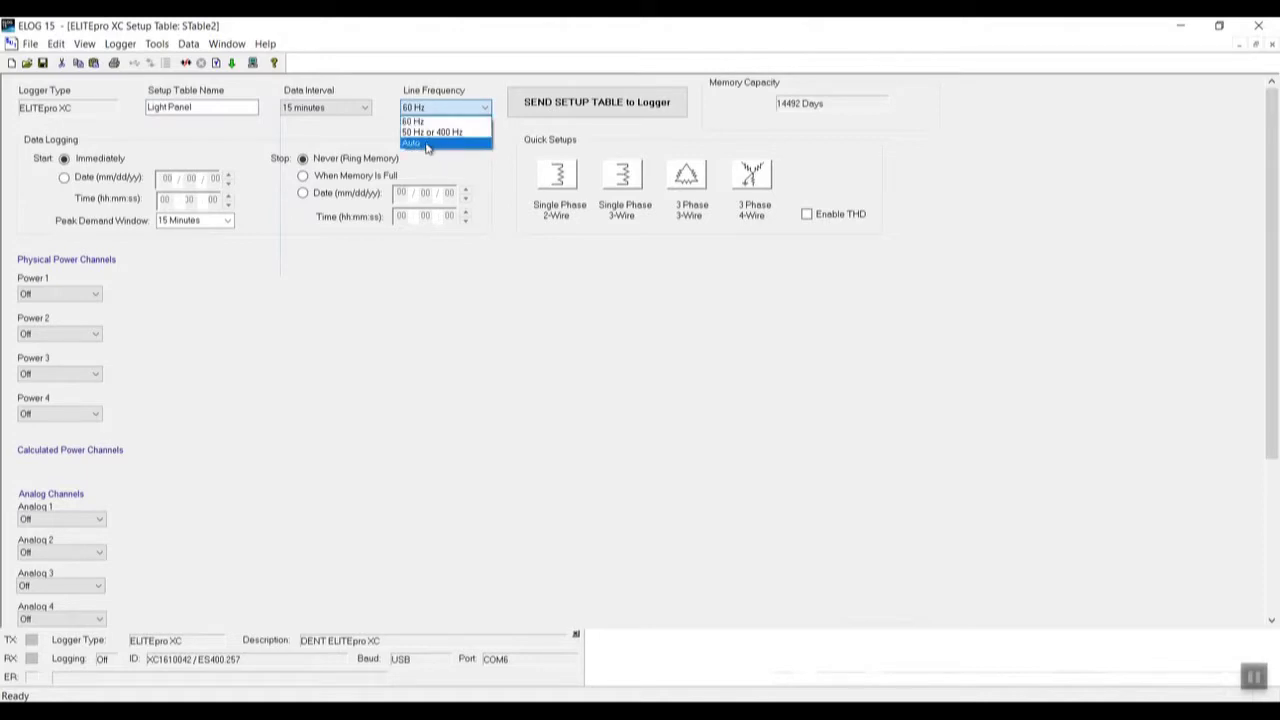
click(431, 106)
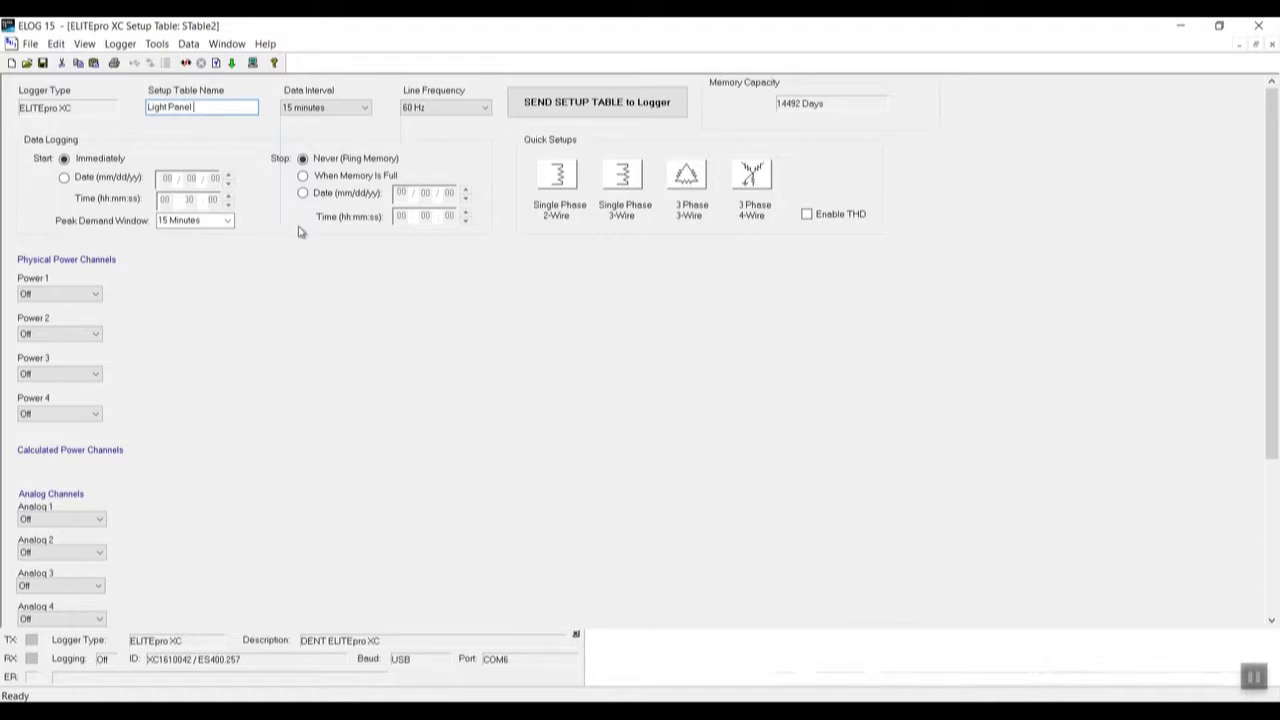
Try date-based start and stop for data logging, and return them to Immediately and Never (Ring Memory)
click(64, 178)
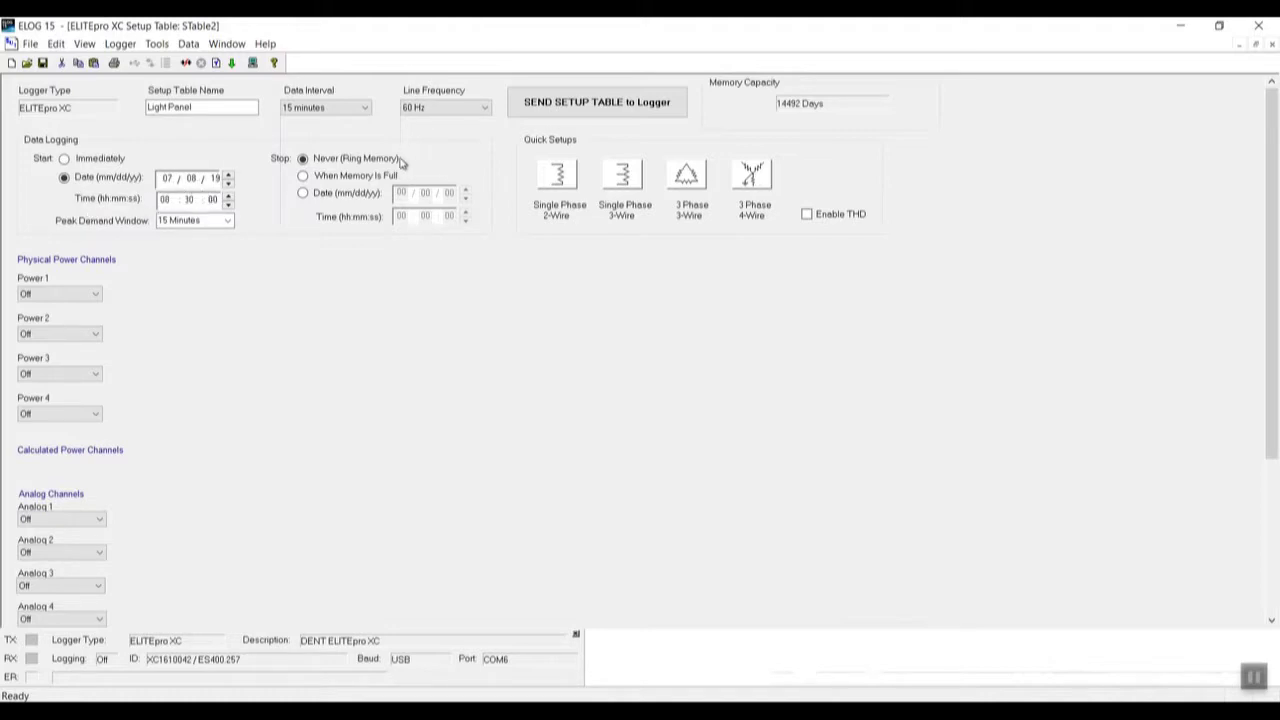
click(304, 193)
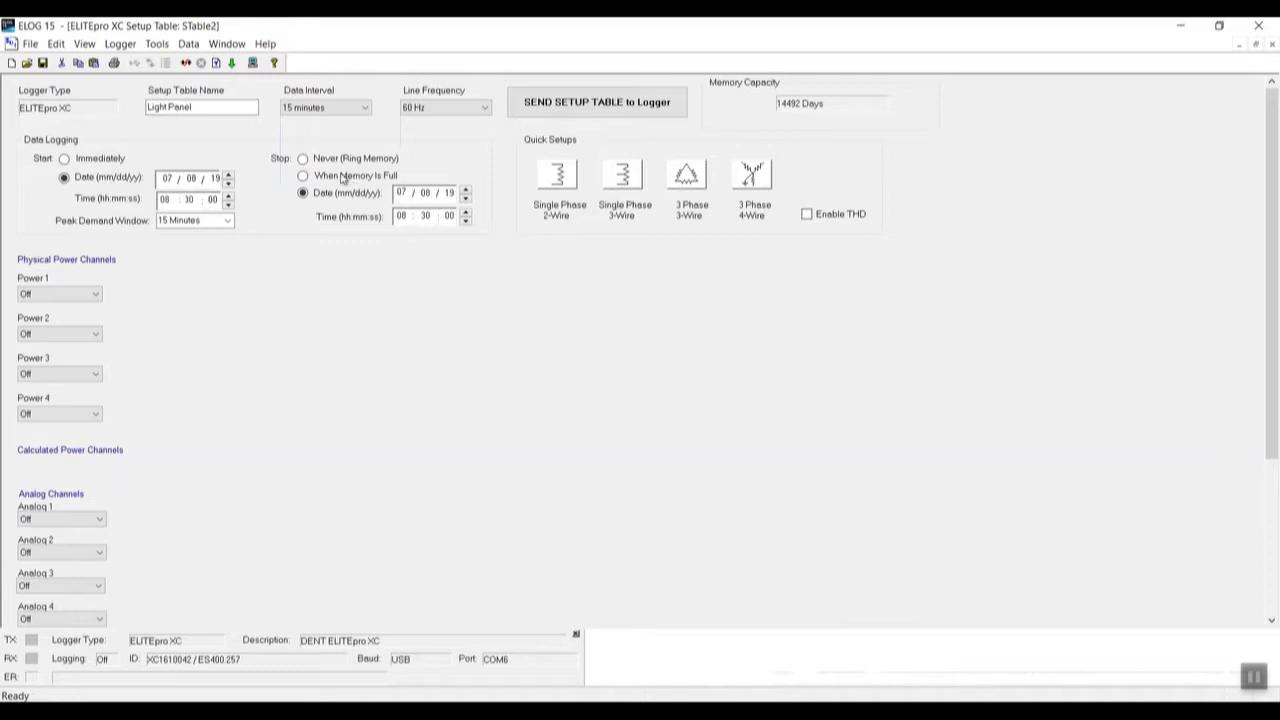
click(303, 160)
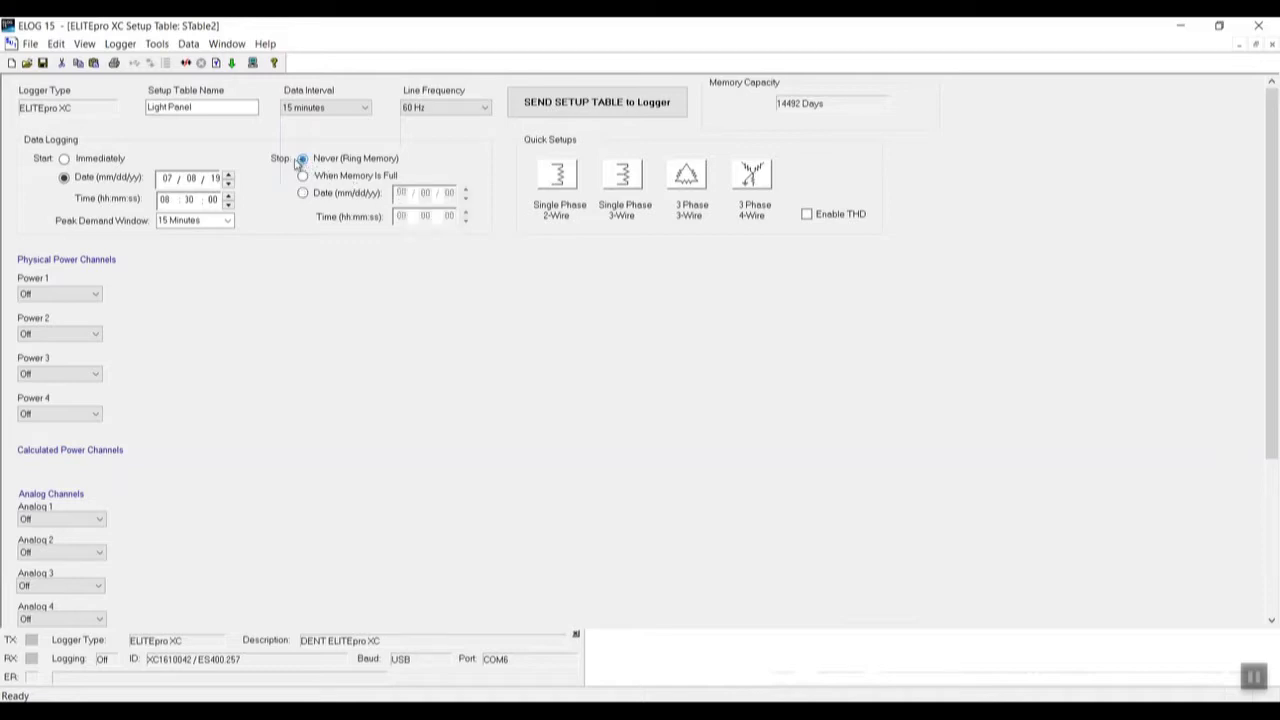
click(65, 159)
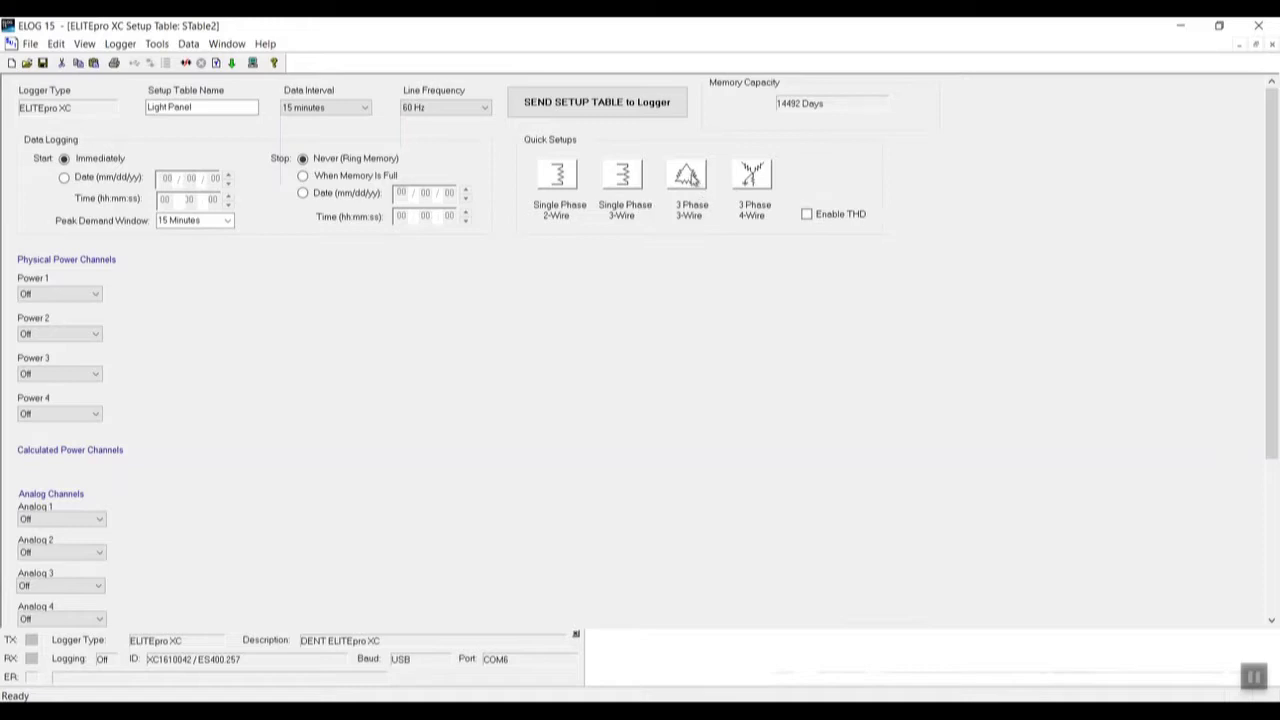
Start the 3 Phase 3-Wire quick setup and browse the list of available current transformer models
click(688, 176)
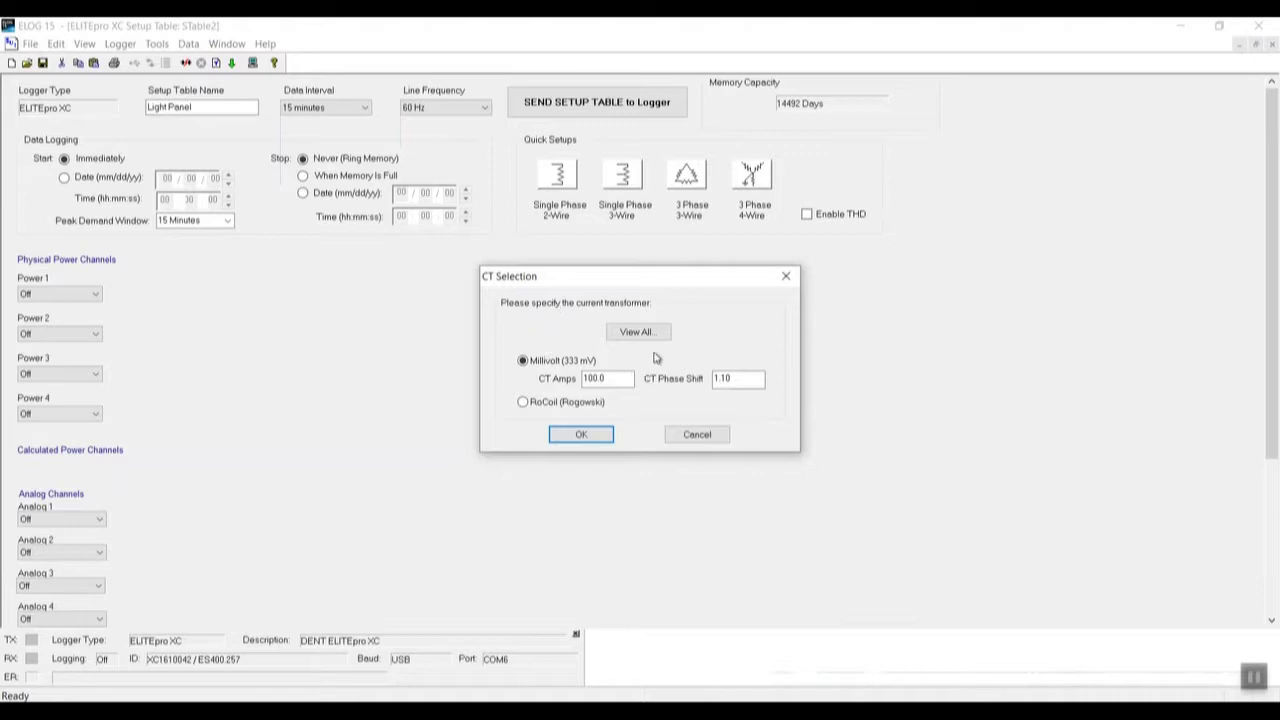
click(648, 340)
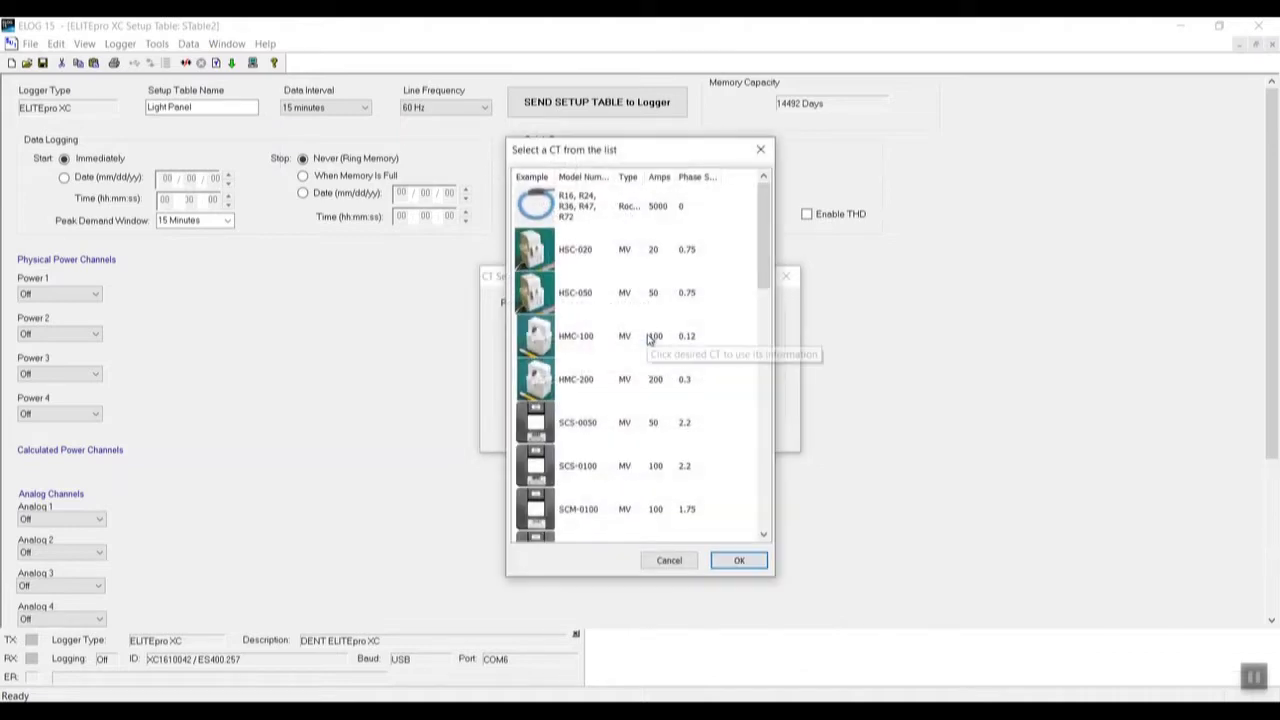
right_click(762, 244)
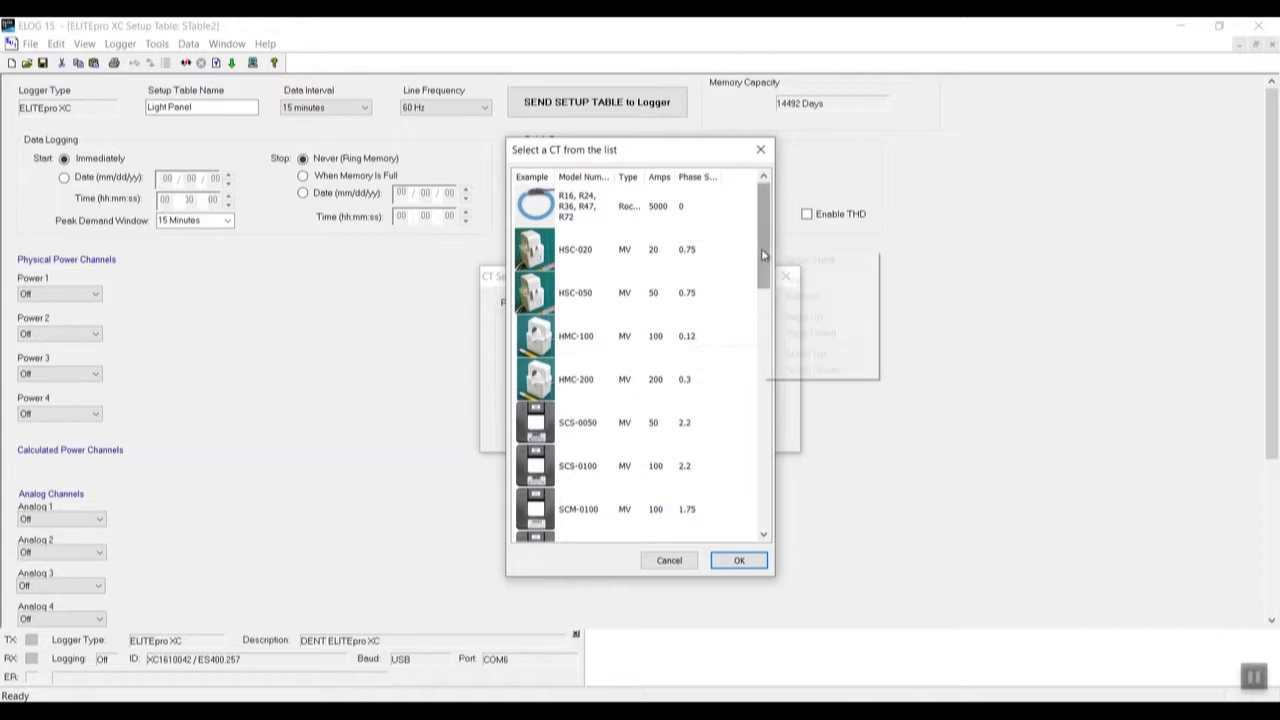
click(762, 244)
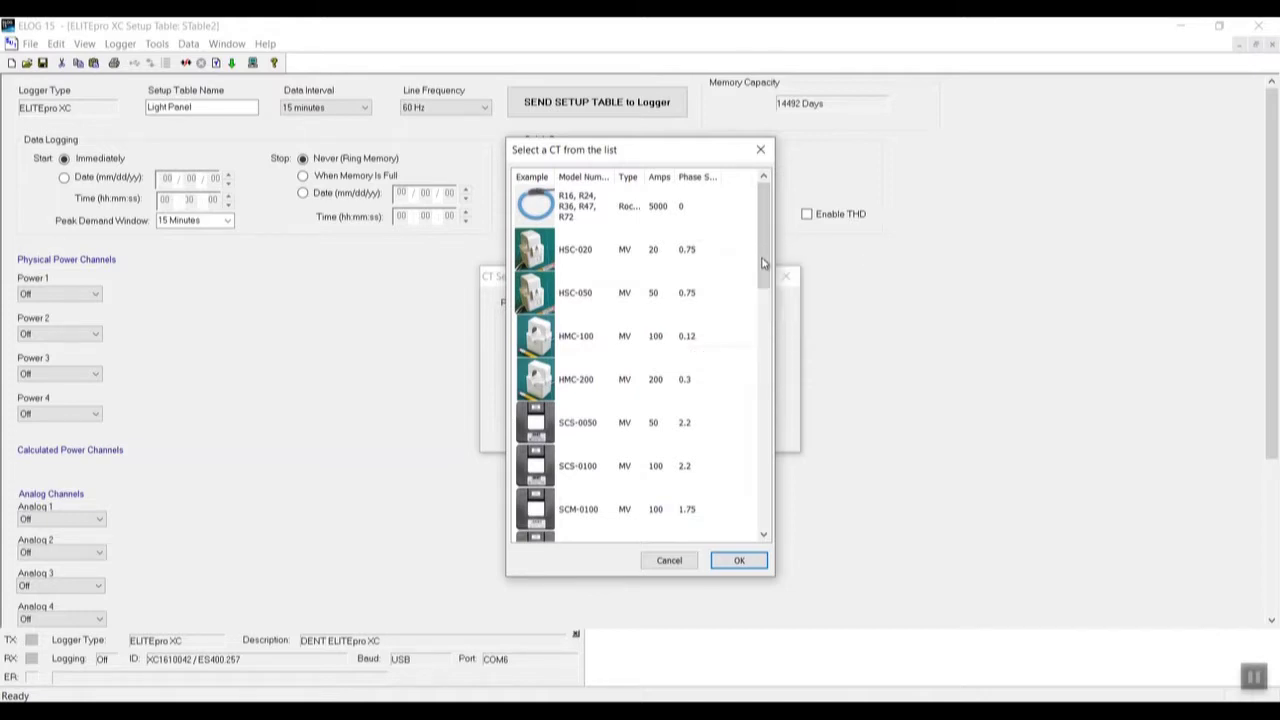
right_click(766, 268)
click(766, 268)
drag(766, 268, 750, 392)
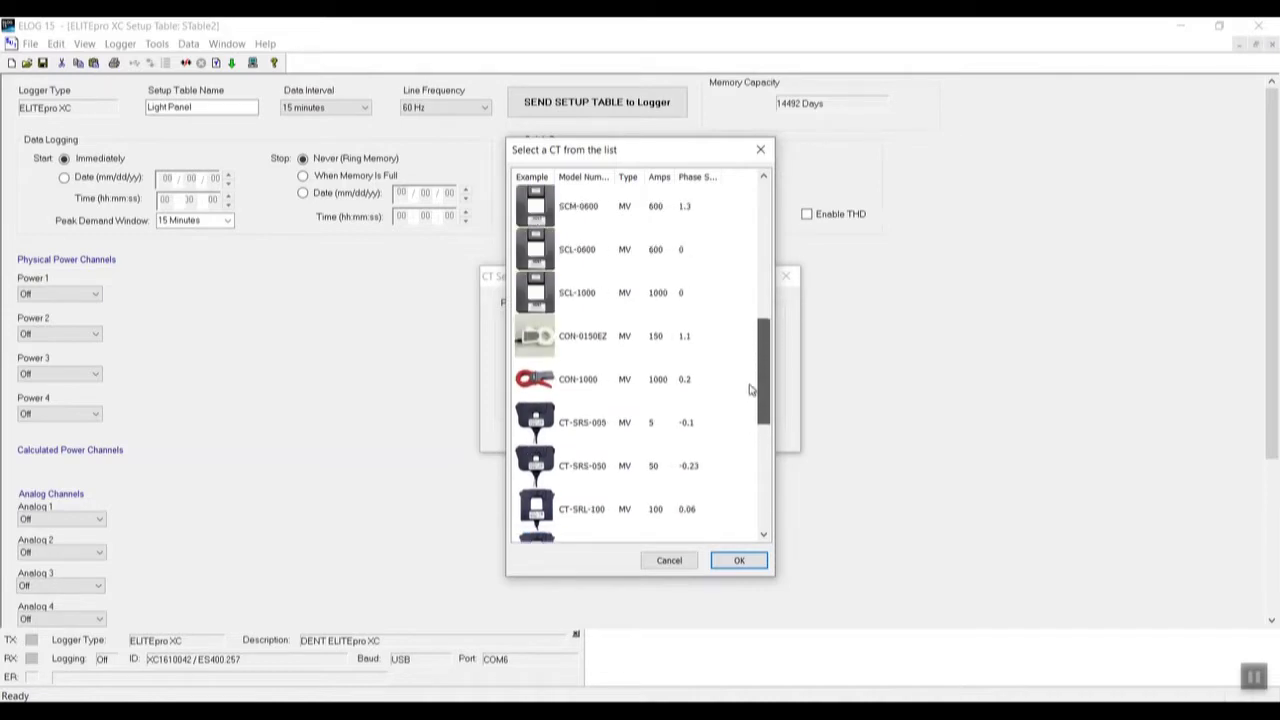
drag(750, 389, 750, 246)
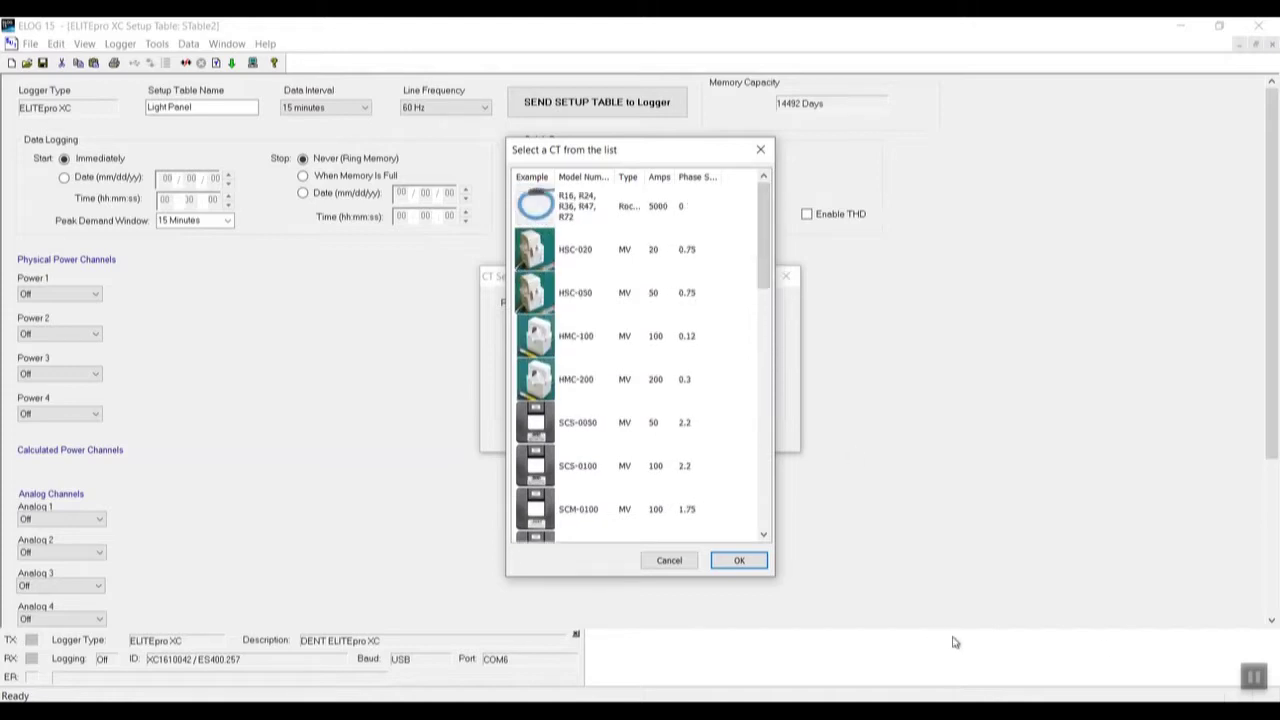
click(1254, 677)
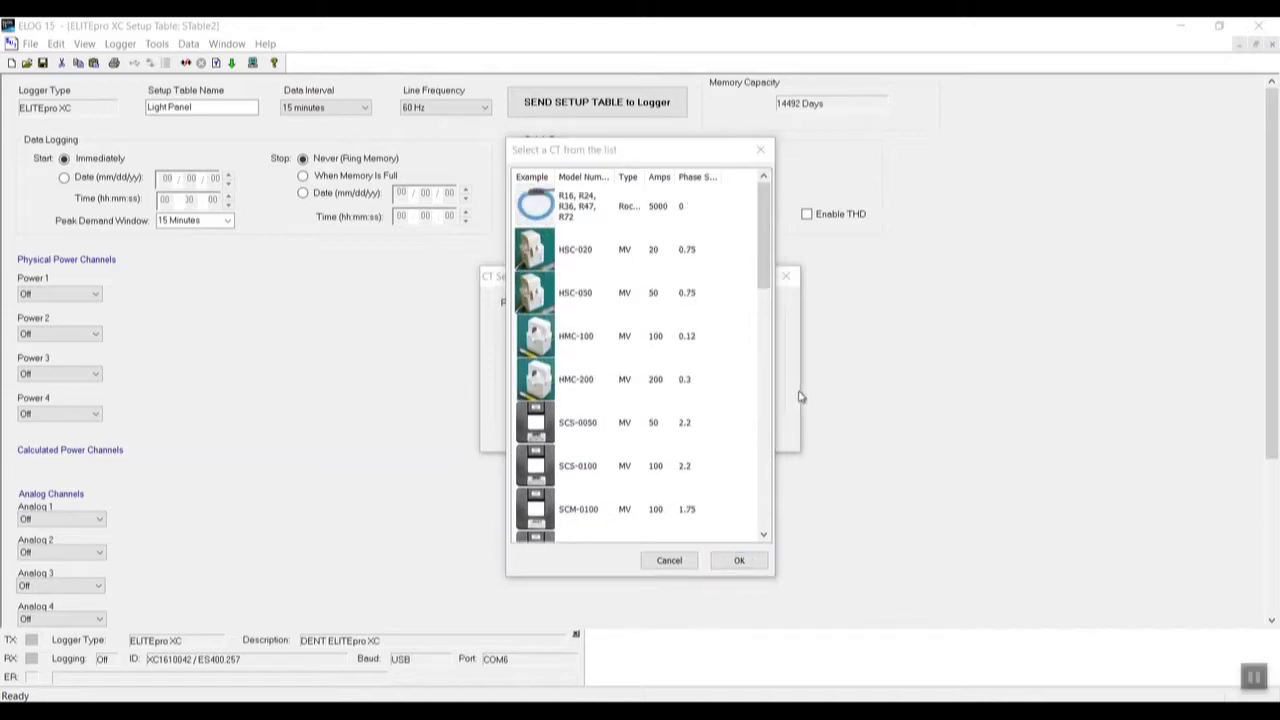
click(763, 270)
right_click(764, 281)
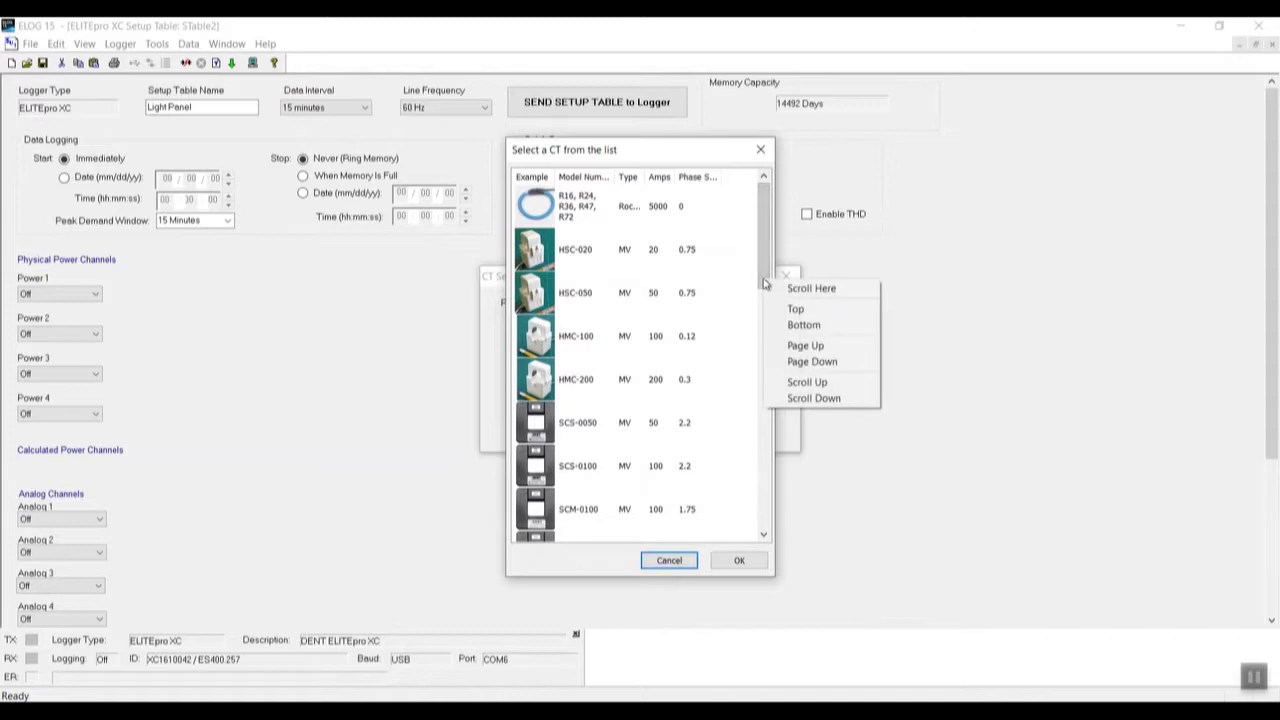
key(Escape)
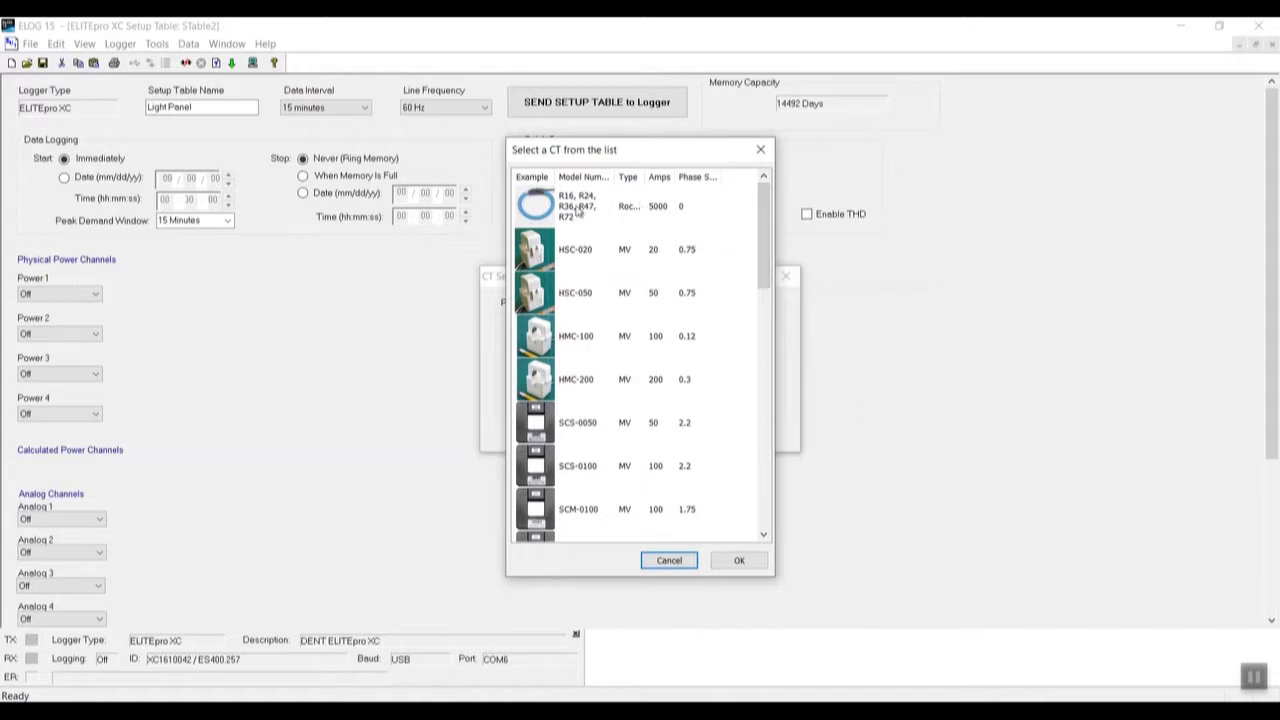
Apply the 3 Phase 3-Wire quick setup with the R16–R72 RoCoil current transformer and view its typical wiring diagram
double_click(547, 214)
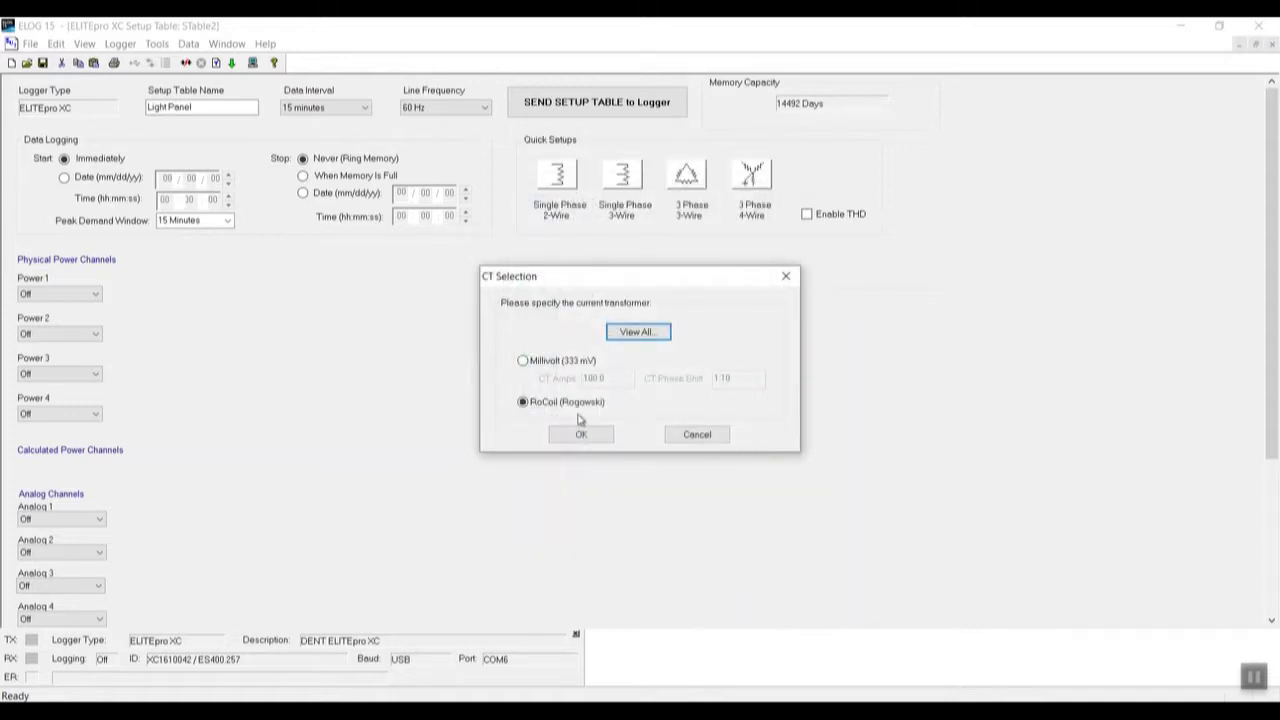
click(581, 436)
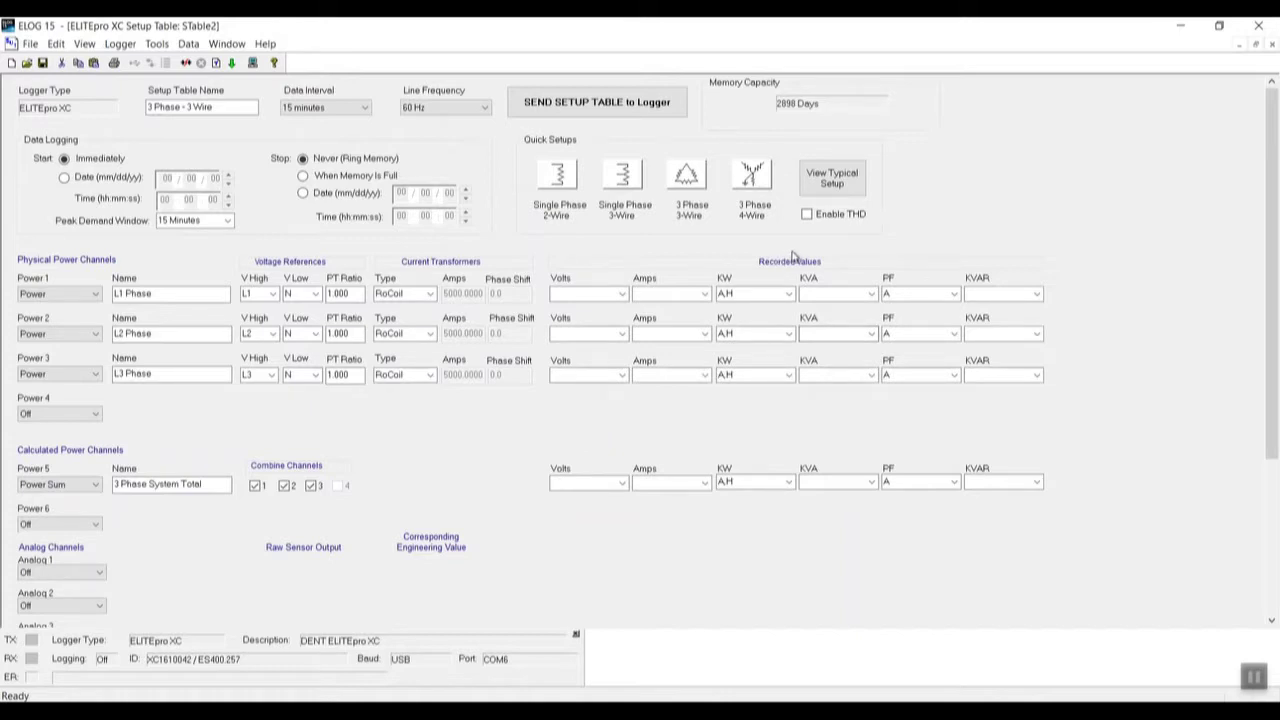
click(913, 378)
click(831, 183)
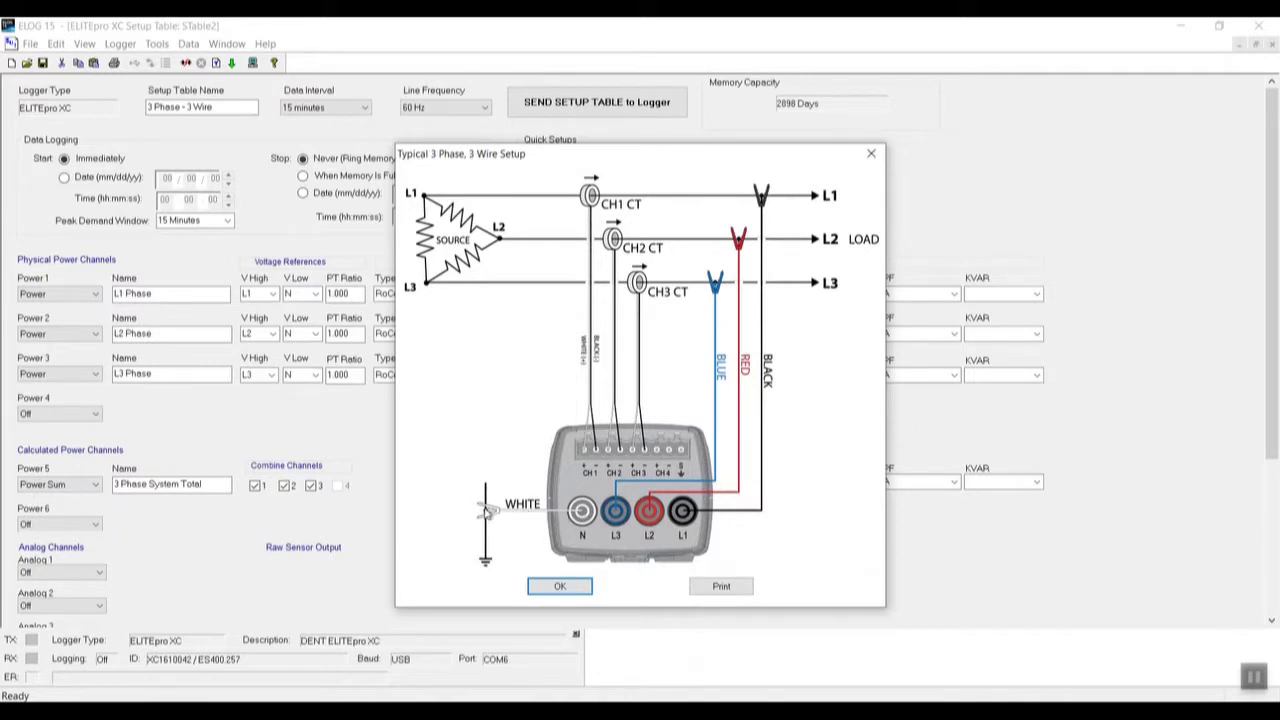
click(575, 587)
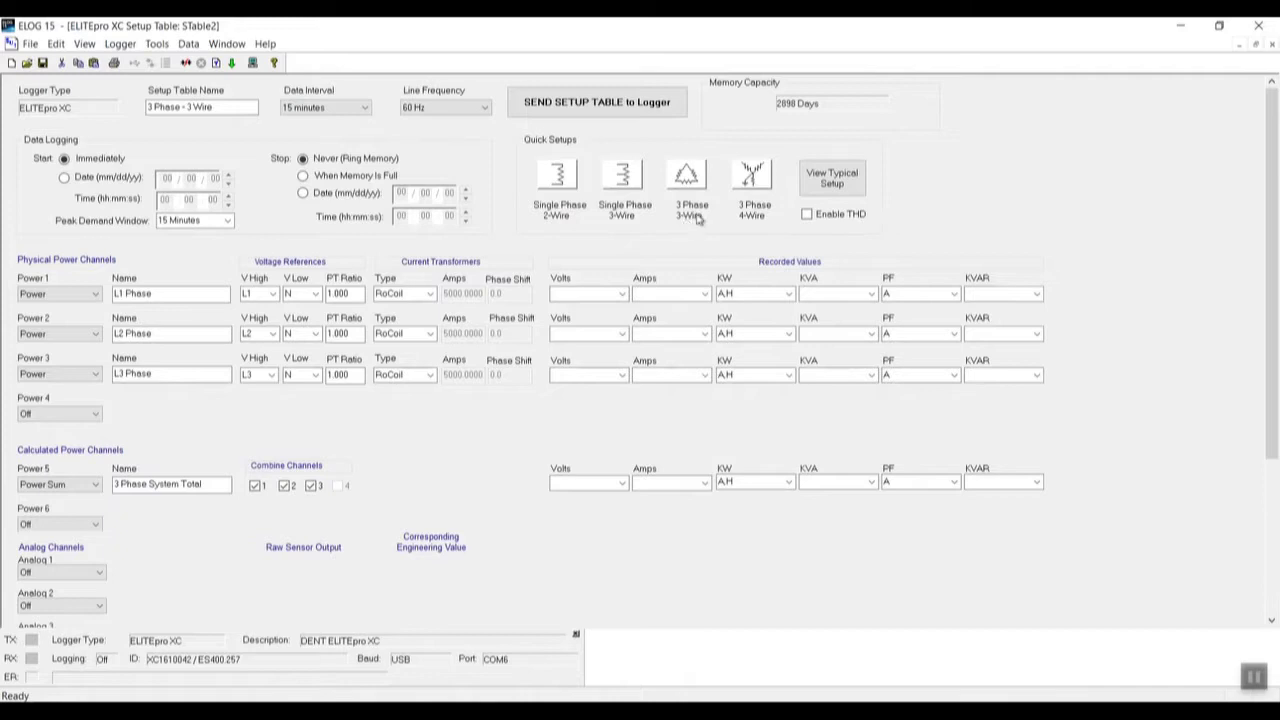
Apply the 3 Phase 4-Wire quick setup with RoCoil (Rogowski) current transformers and view its typical wiring diagram
click(752, 178)
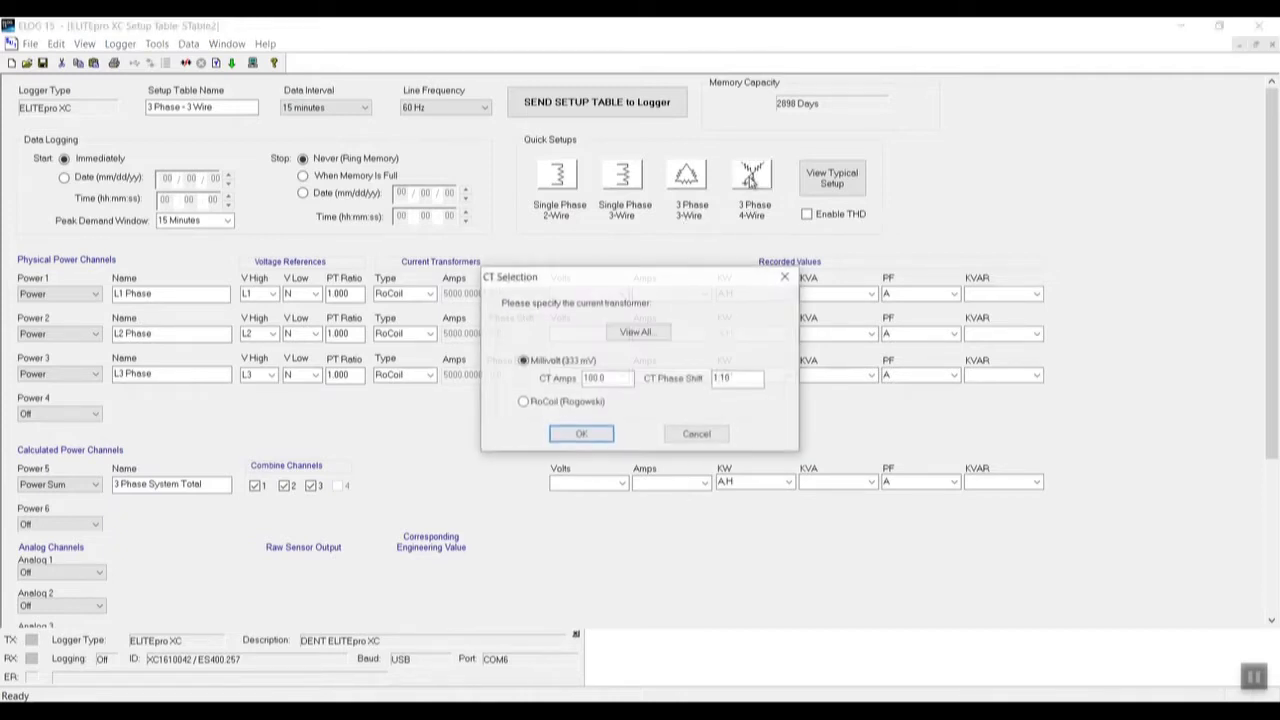
click(596, 404)
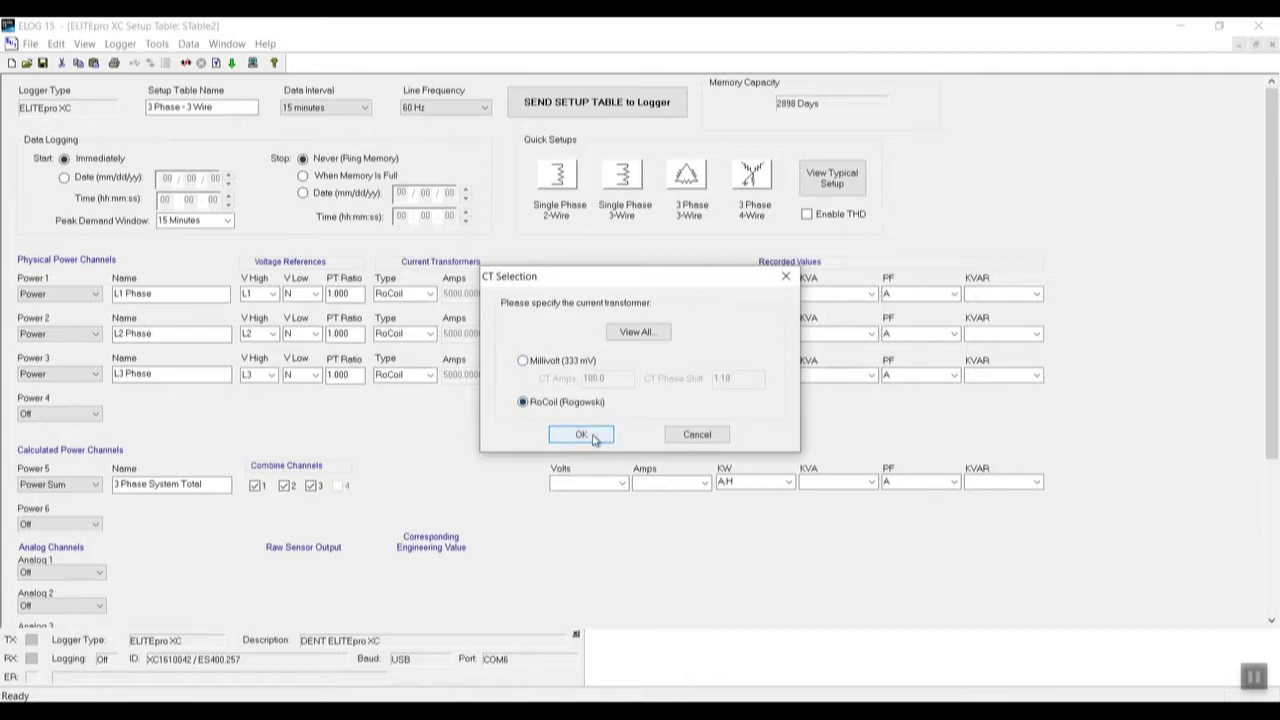
click(582, 435)
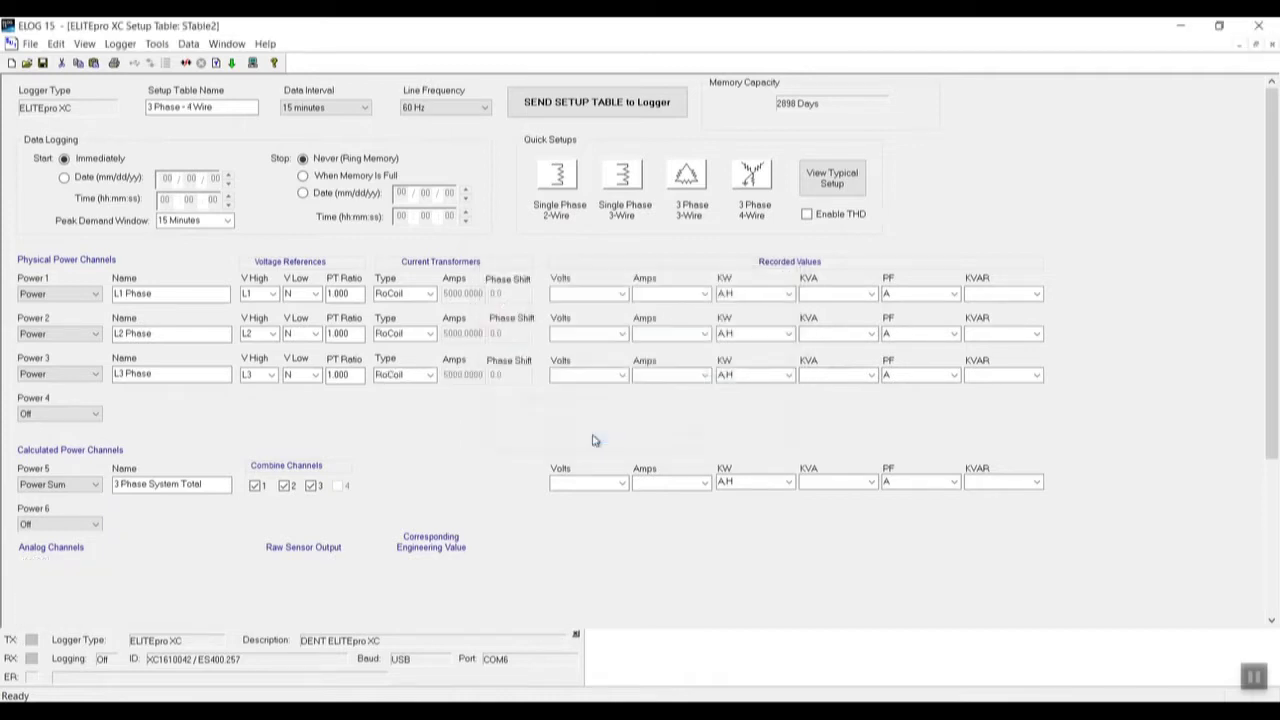
click(852, 177)
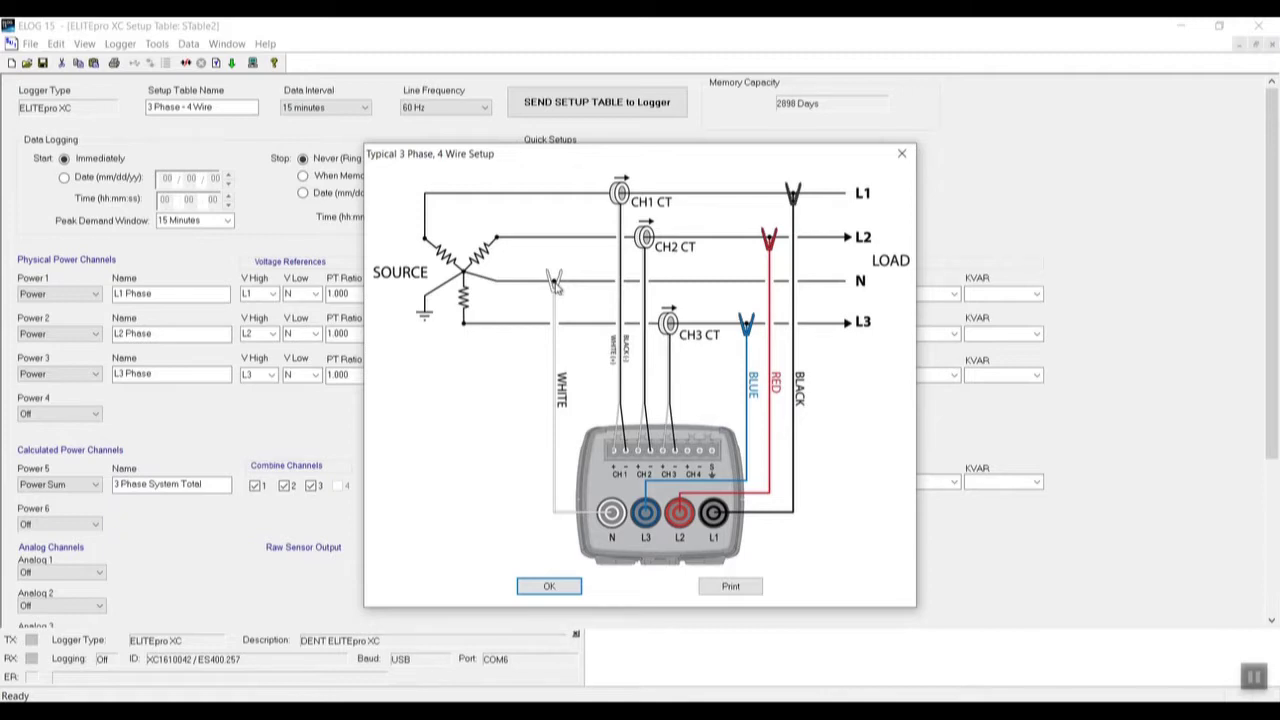
click(549, 587)
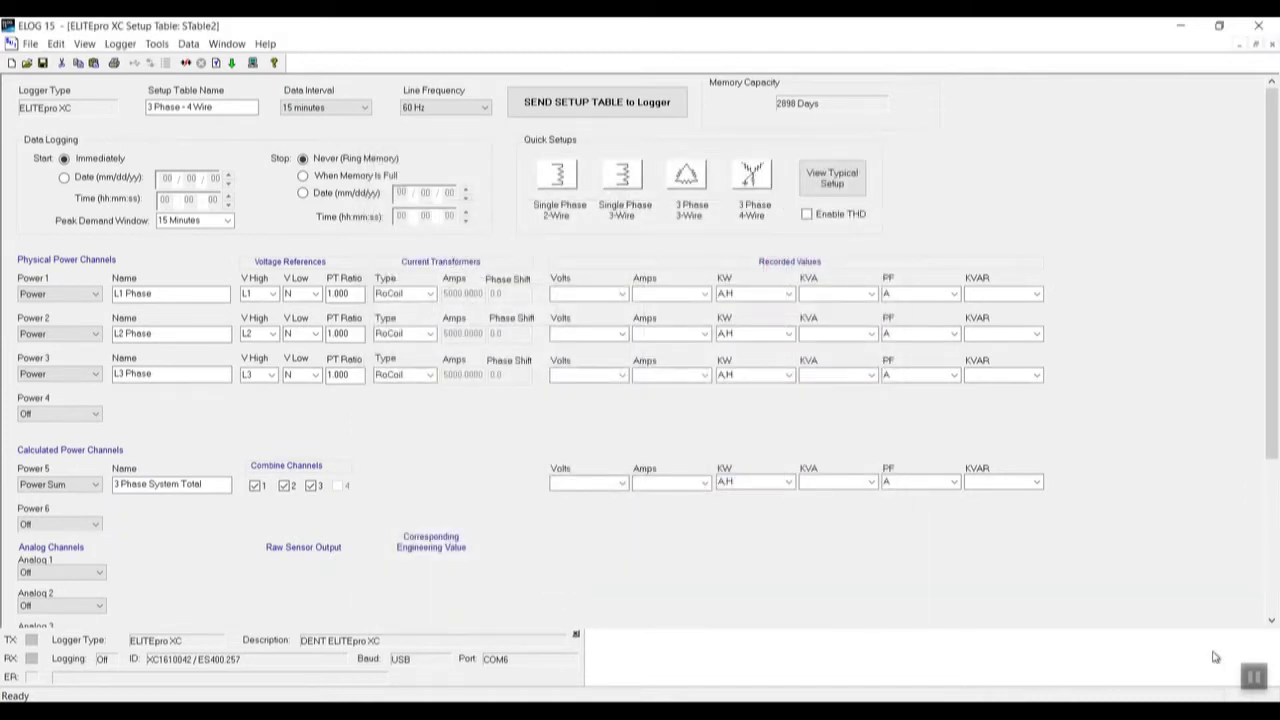
click(1253, 677)
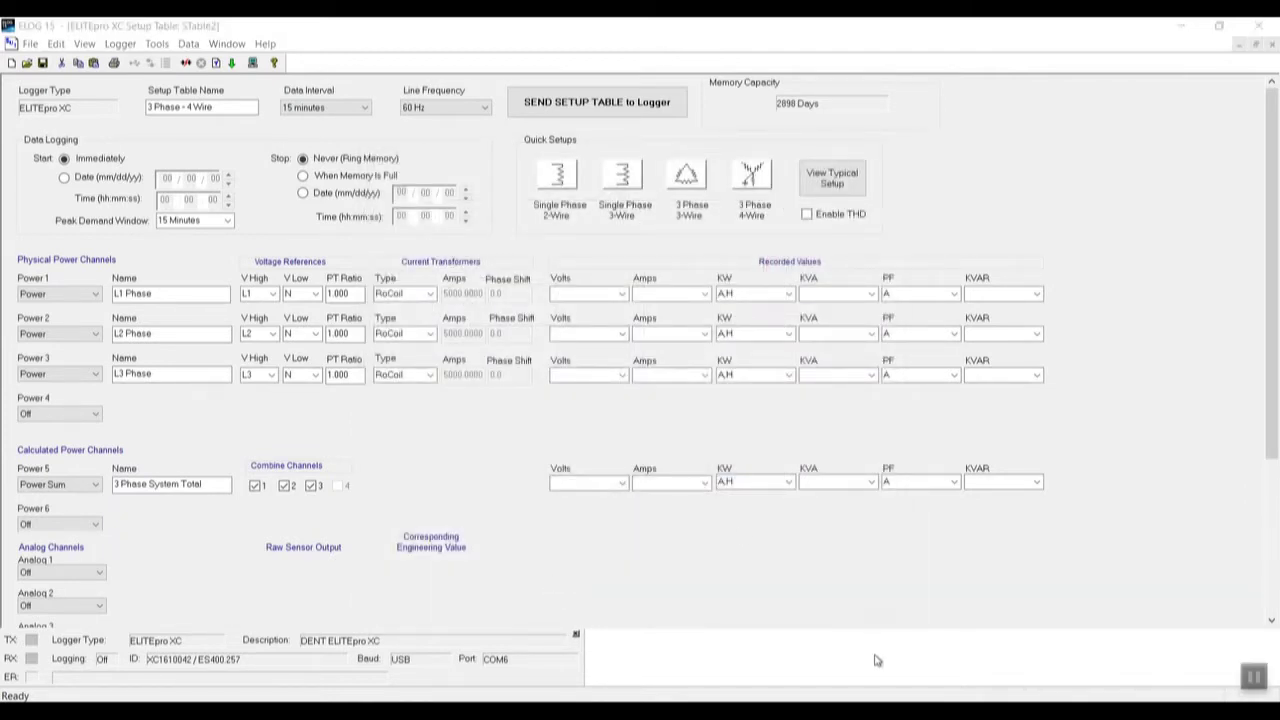
Add average Volts, Amps, KVA and KVAR to the recorded values of the Power 1 channel (L1 Phase)
click(620, 294)
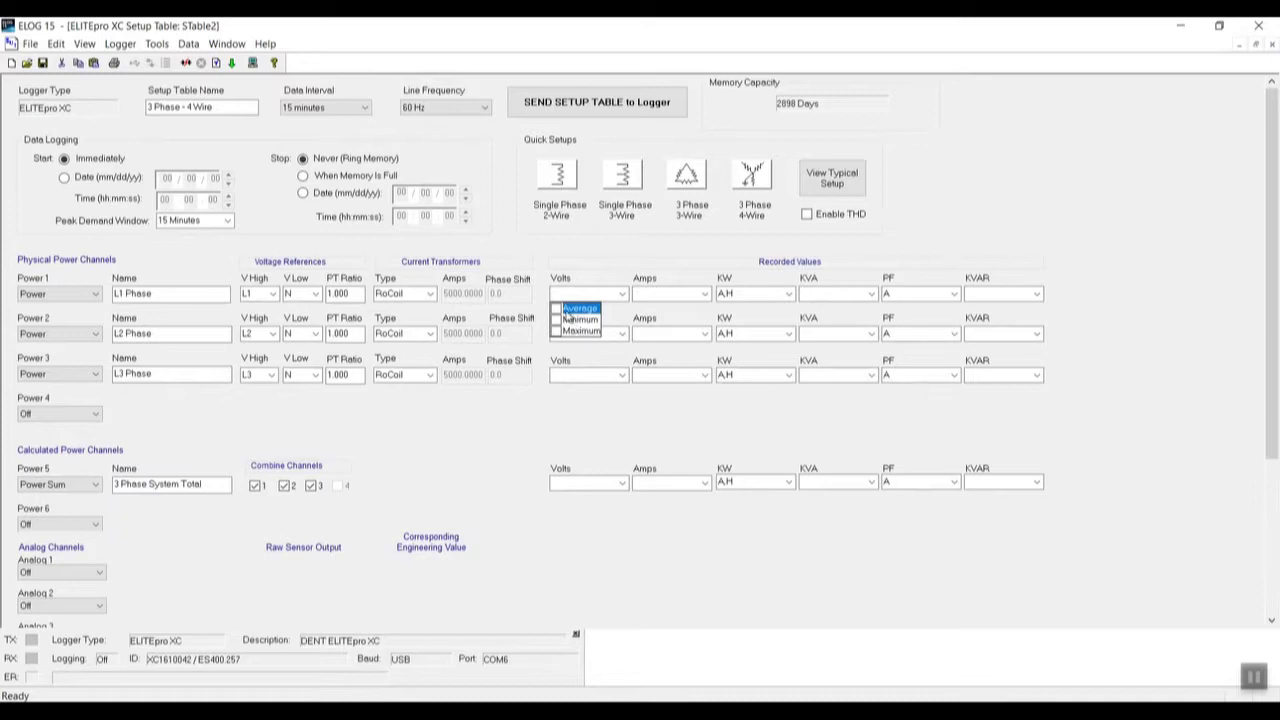
click(556, 309)
click(704, 297)
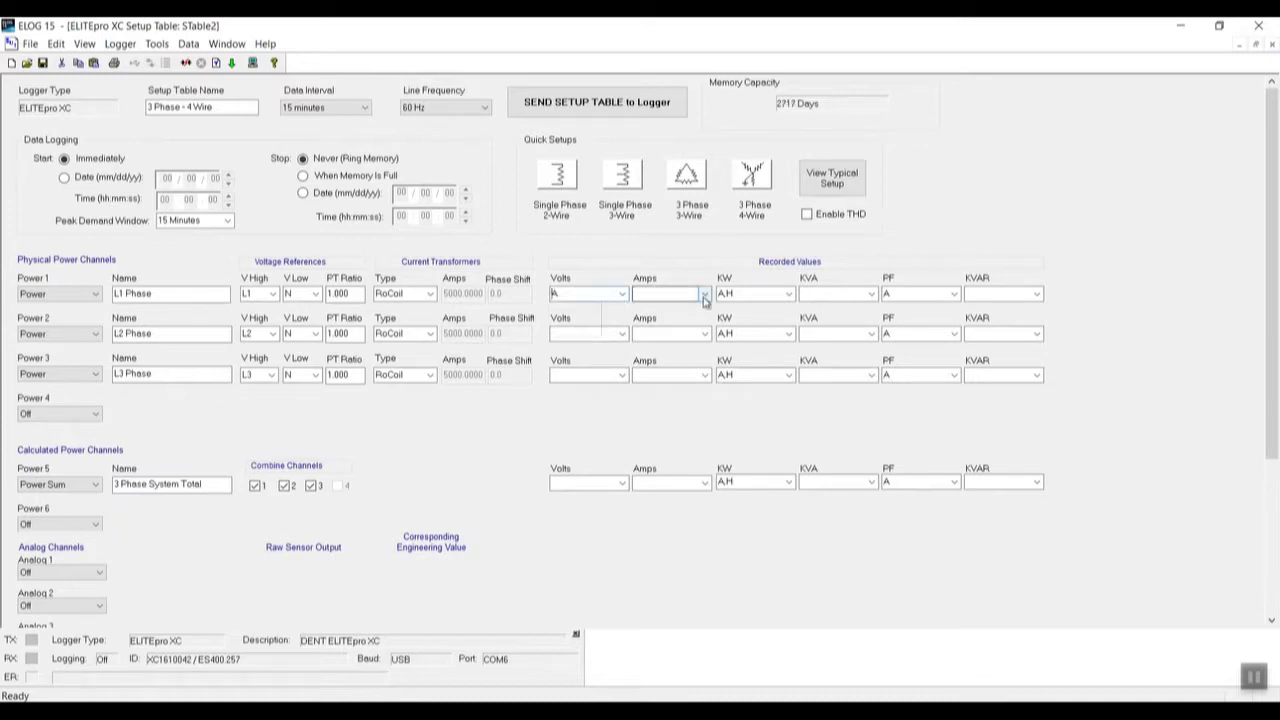
click(704, 295)
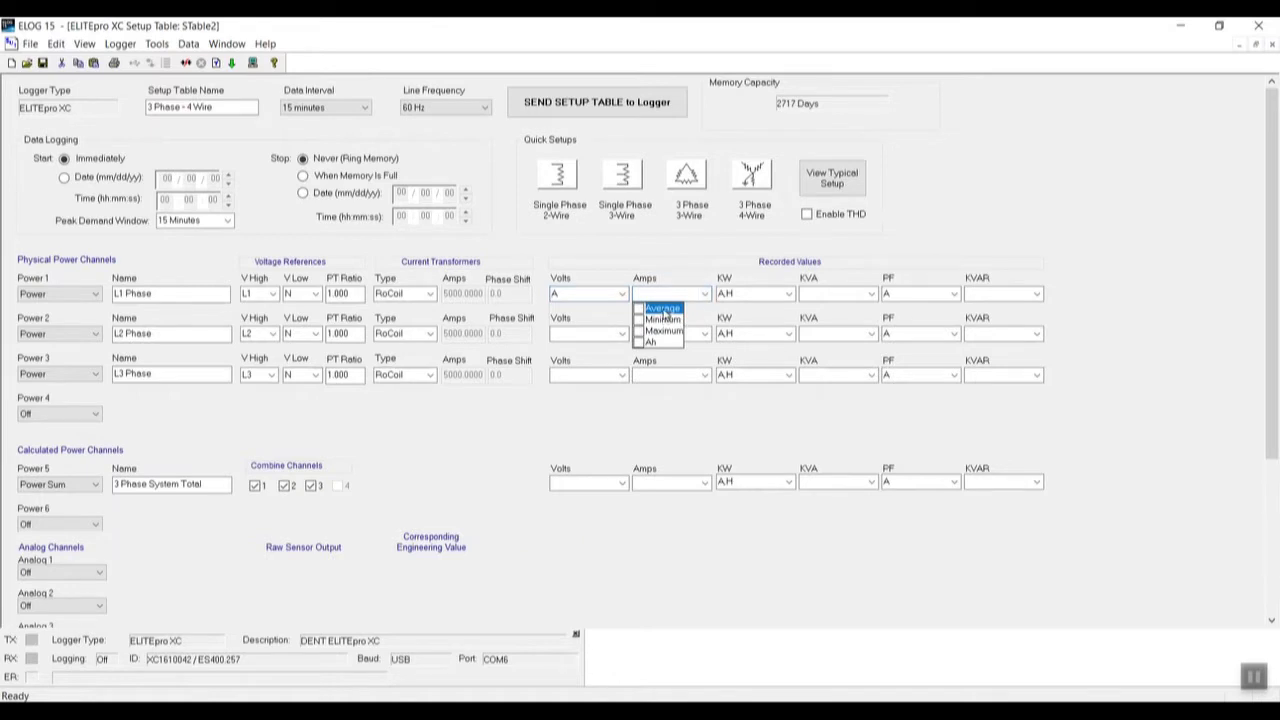
click(870, 301)
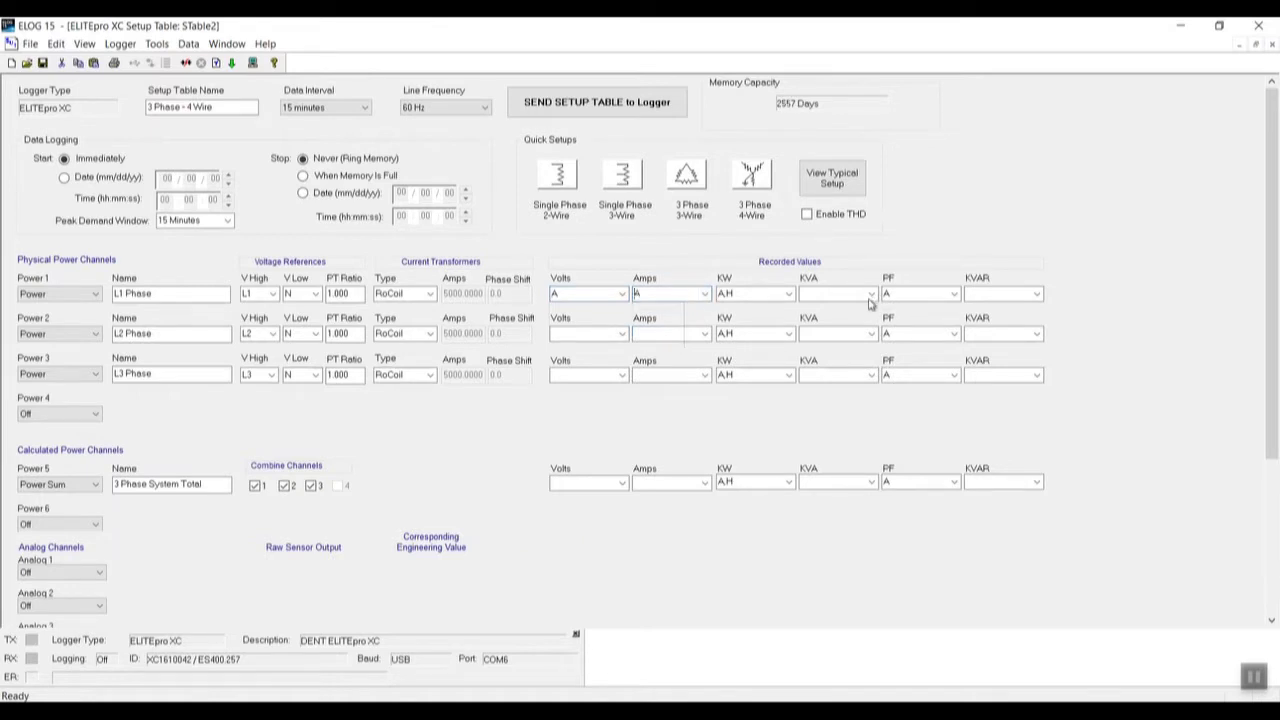
click(870, 298)
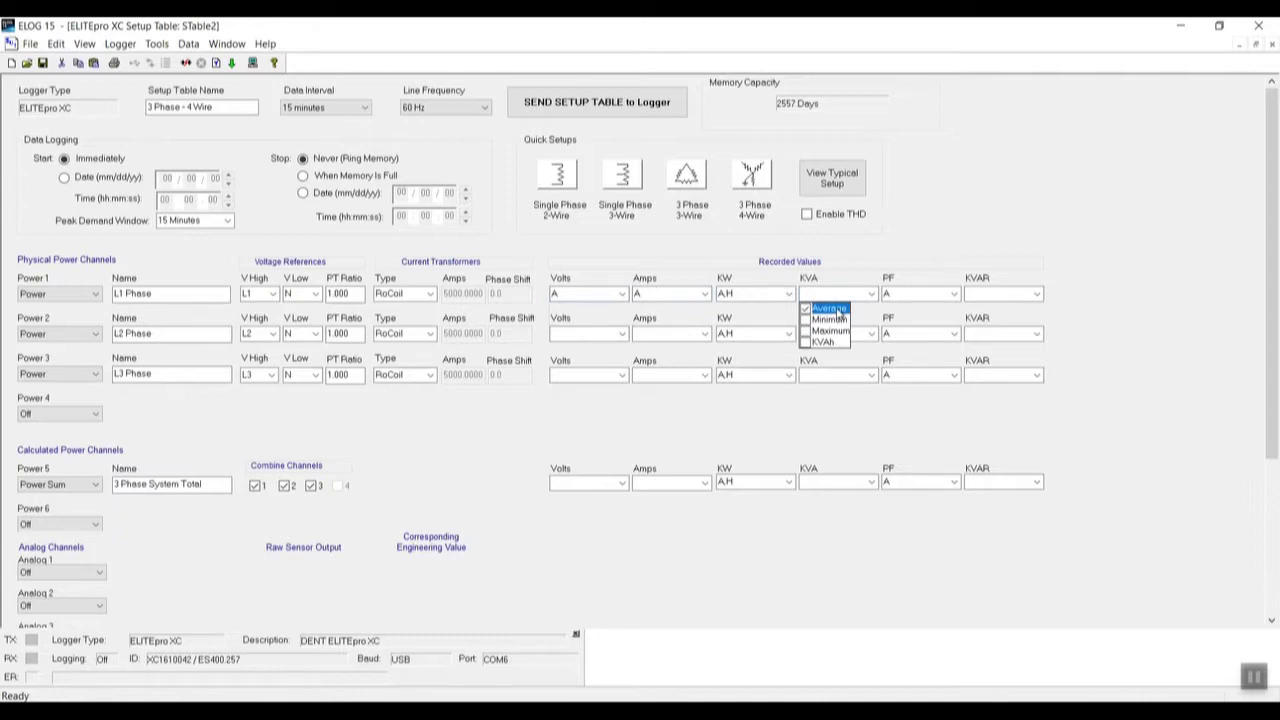
click(1033, 296)
click(1033, 296)
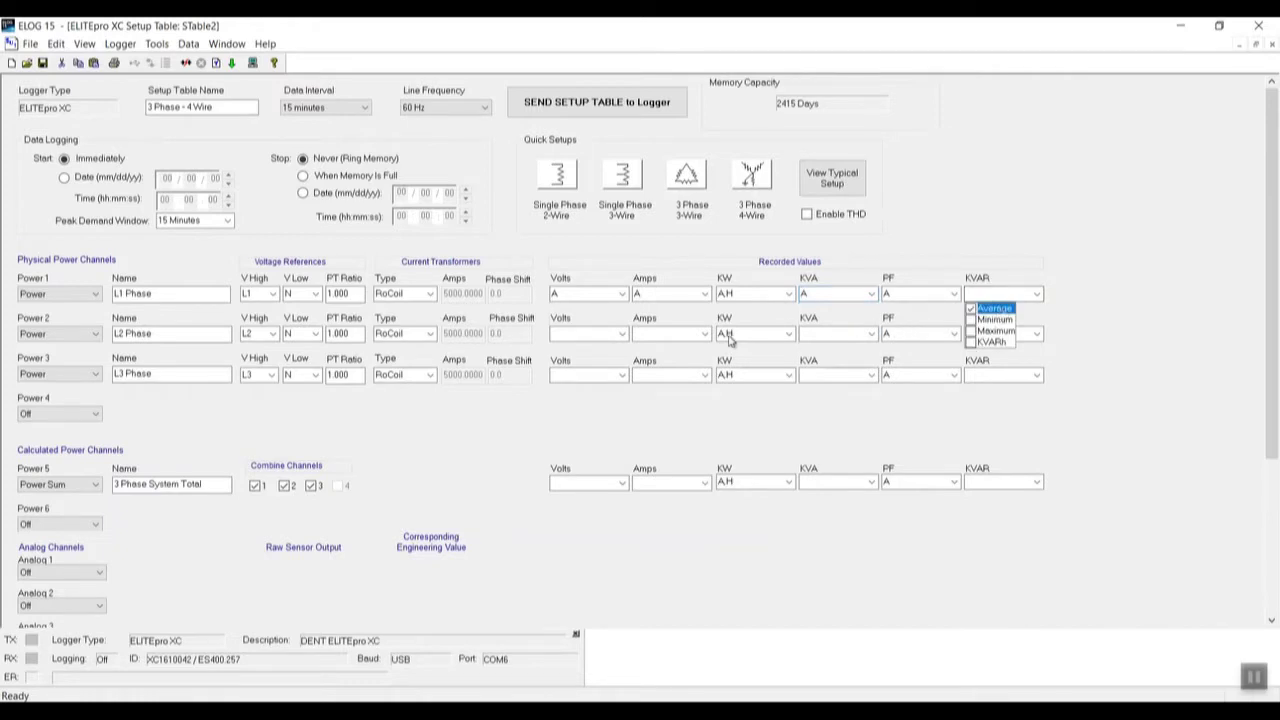
Add average Volts, Amps, KVA and KVAR to the recorded values of the Power 2 channel (L2 Phase)
click(620, 338)
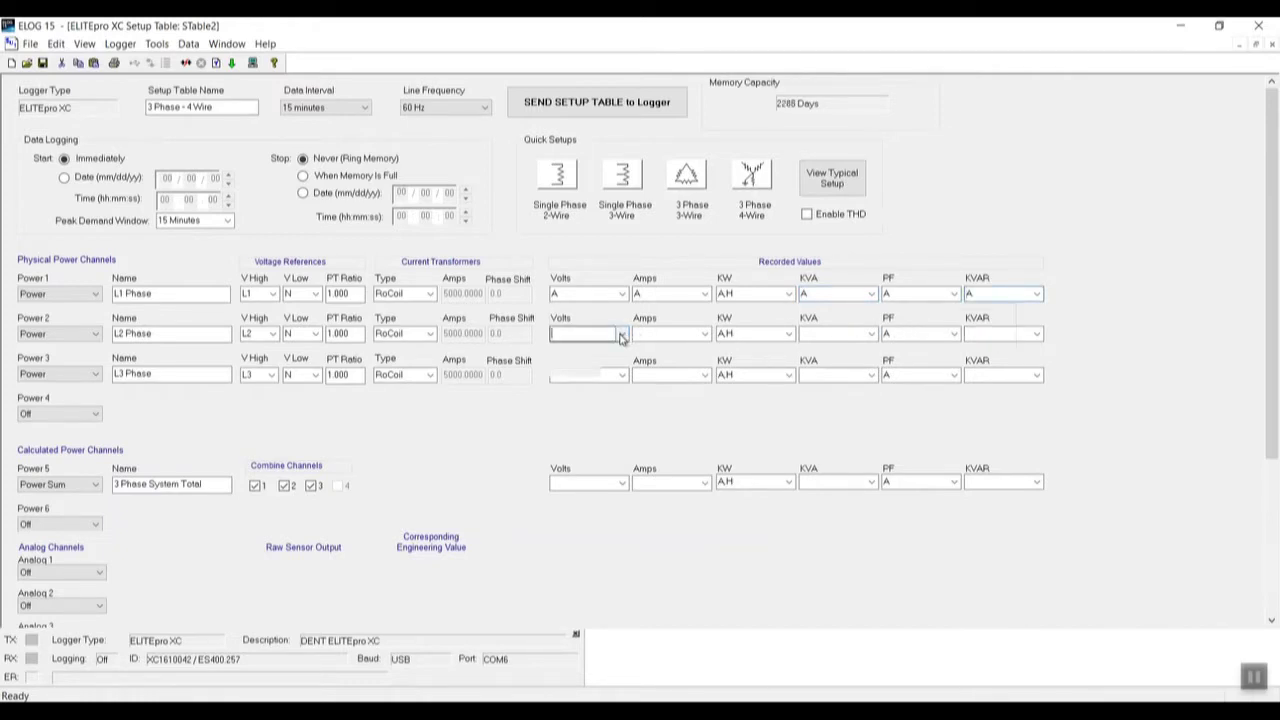
click(620, 338)
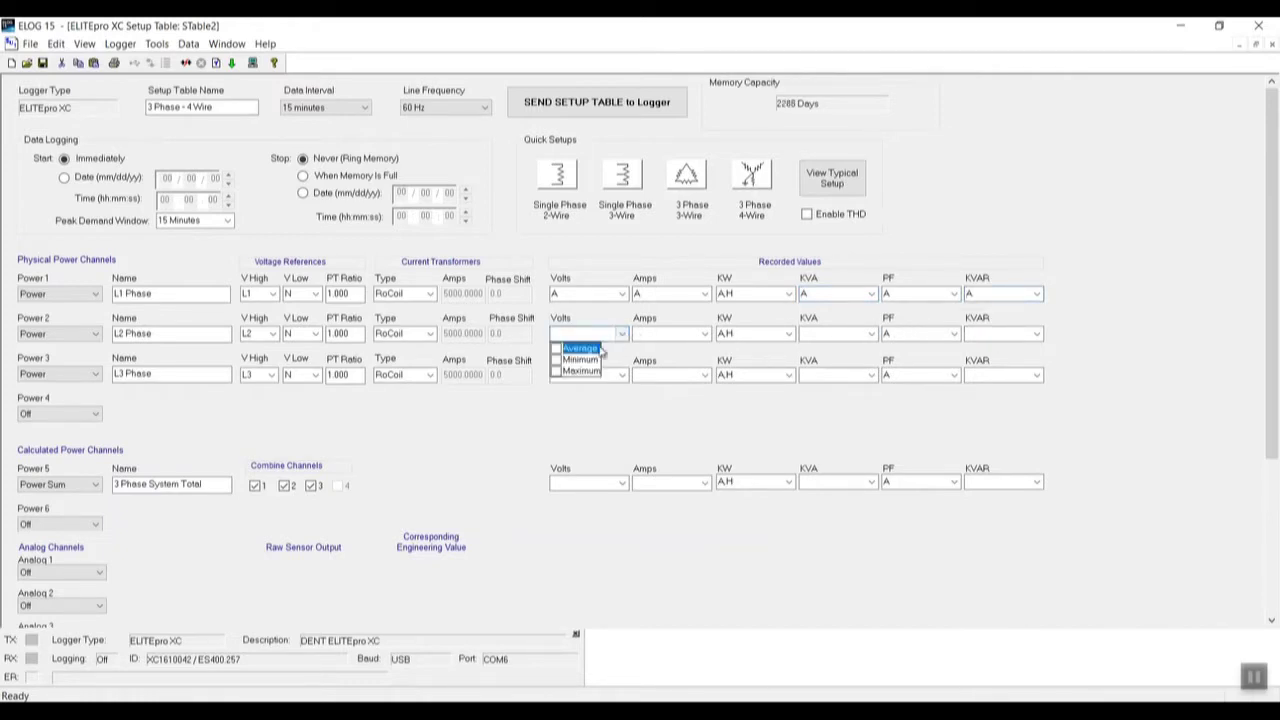
click(700, 340)
click(703, 340)
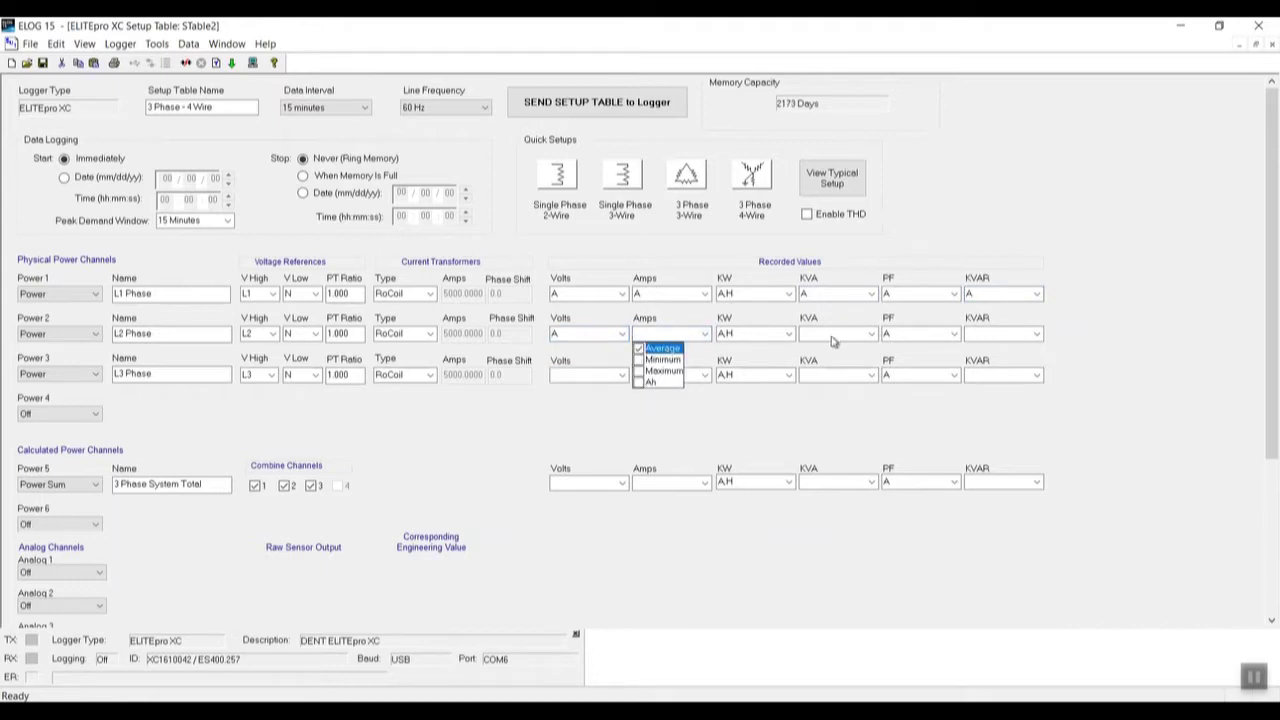
click(788, 340)
click(788, 340)
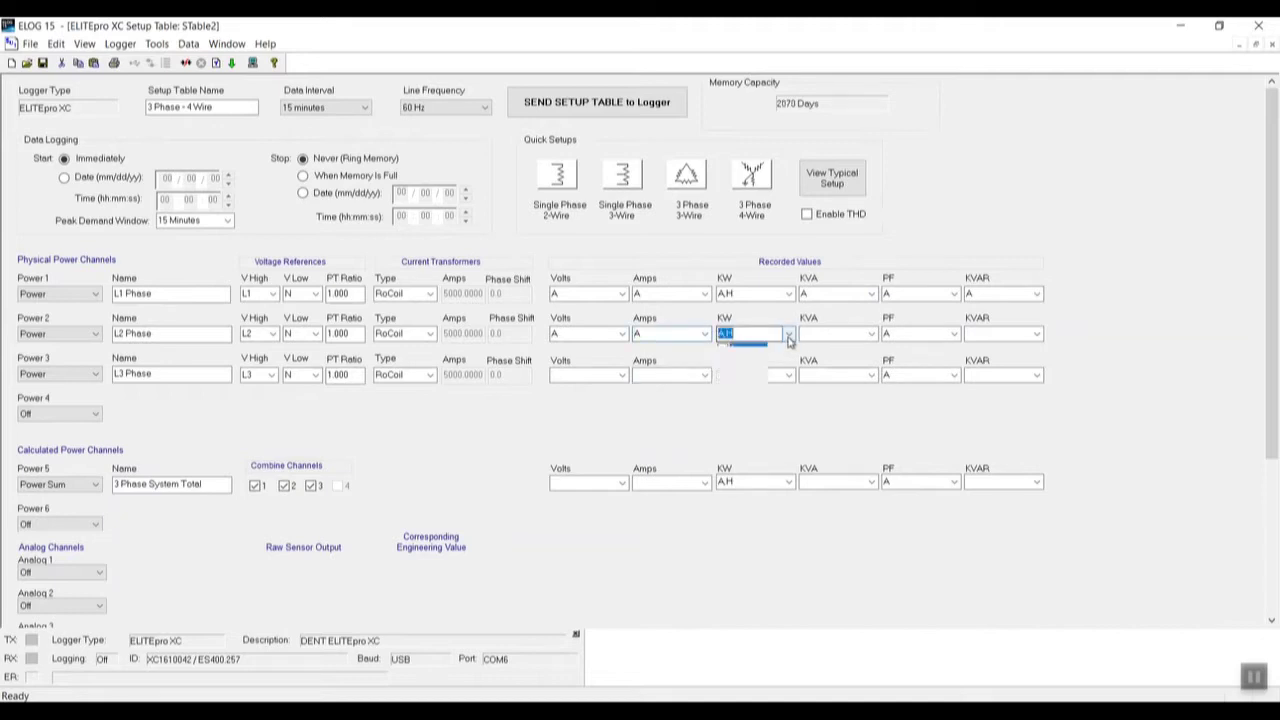
click(846, 333)
click(873, 333)
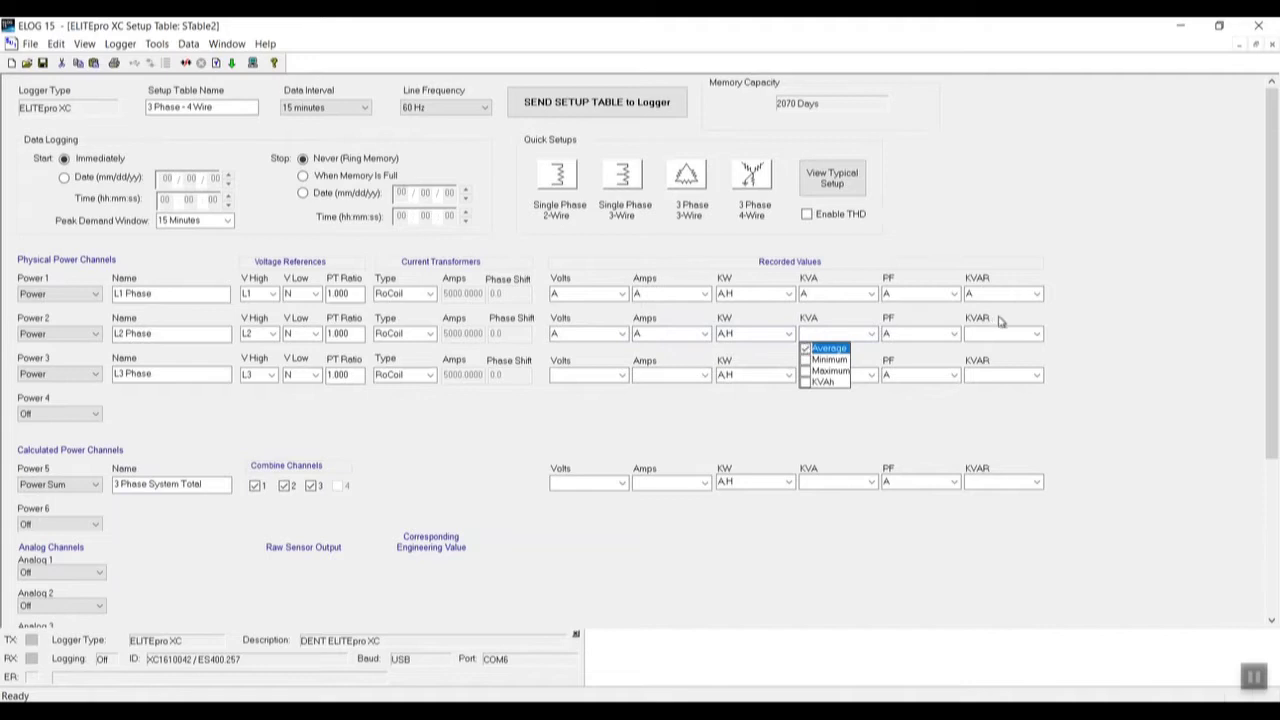
click(1029, 332)
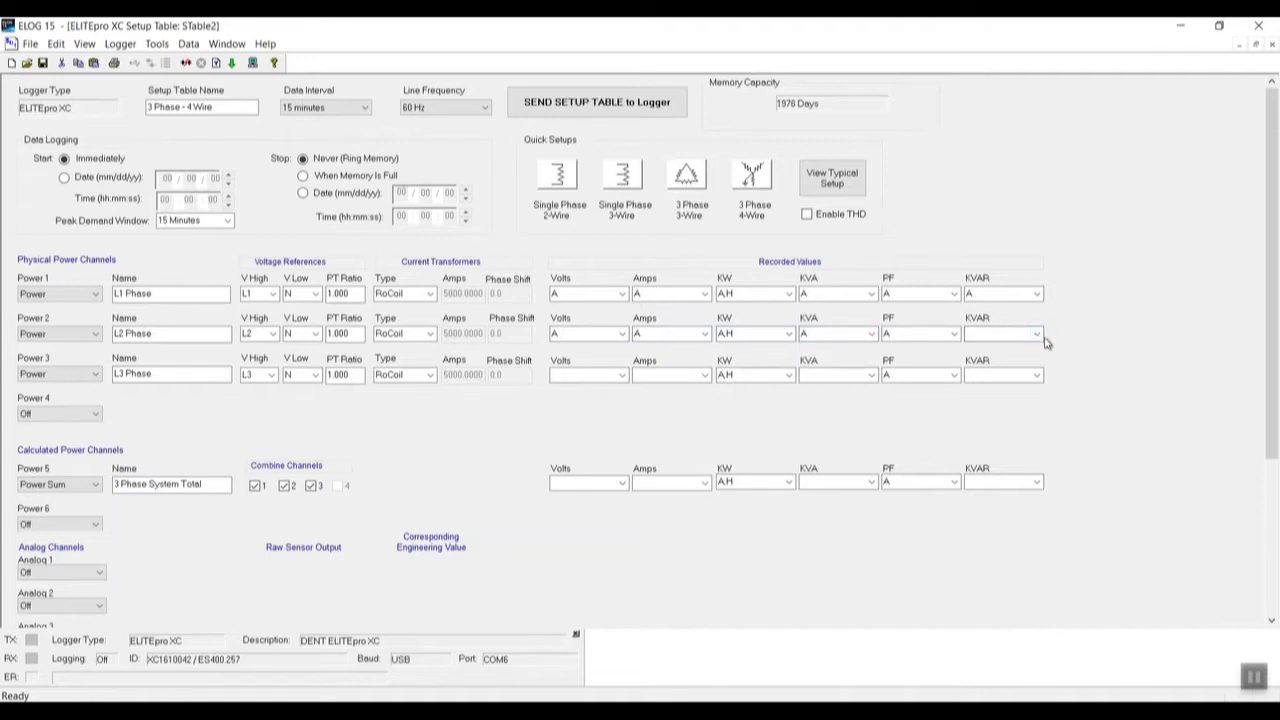
click(1039, 335)
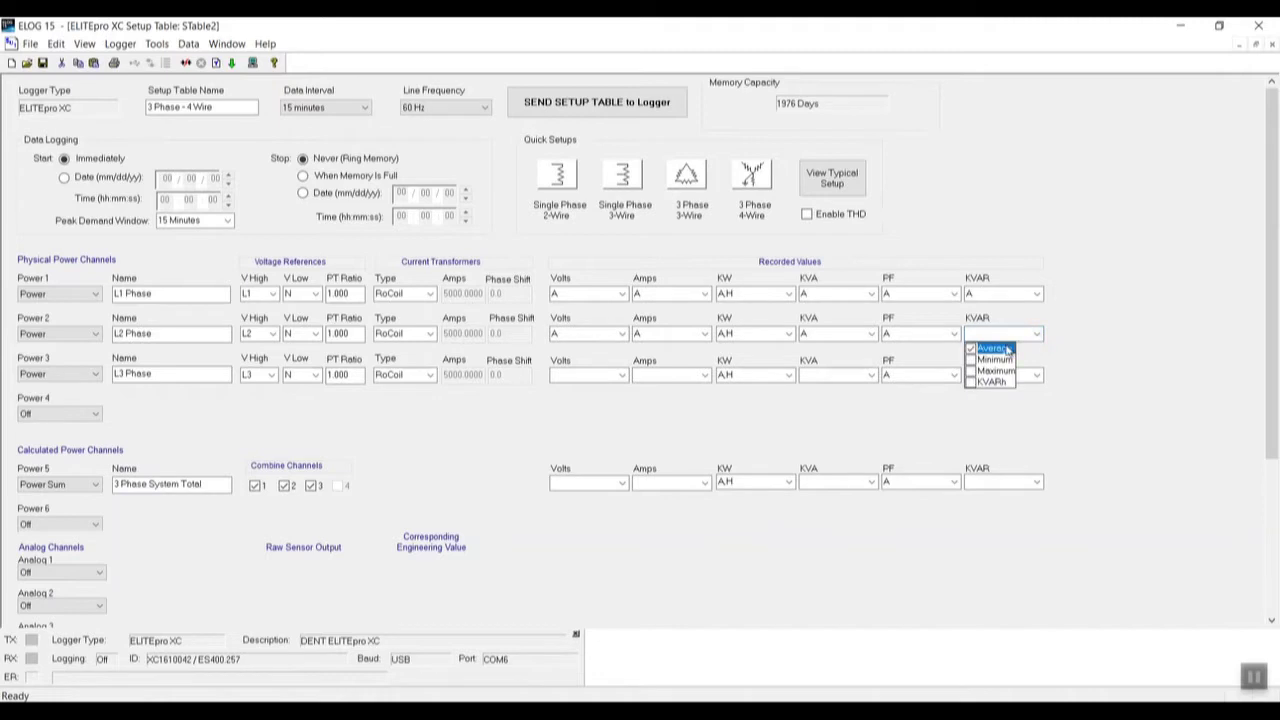
Add average Volts, Amps, KVA and KVAR to the recorded values of the Power 3 channel (L3 Phase)
click(620, 386)
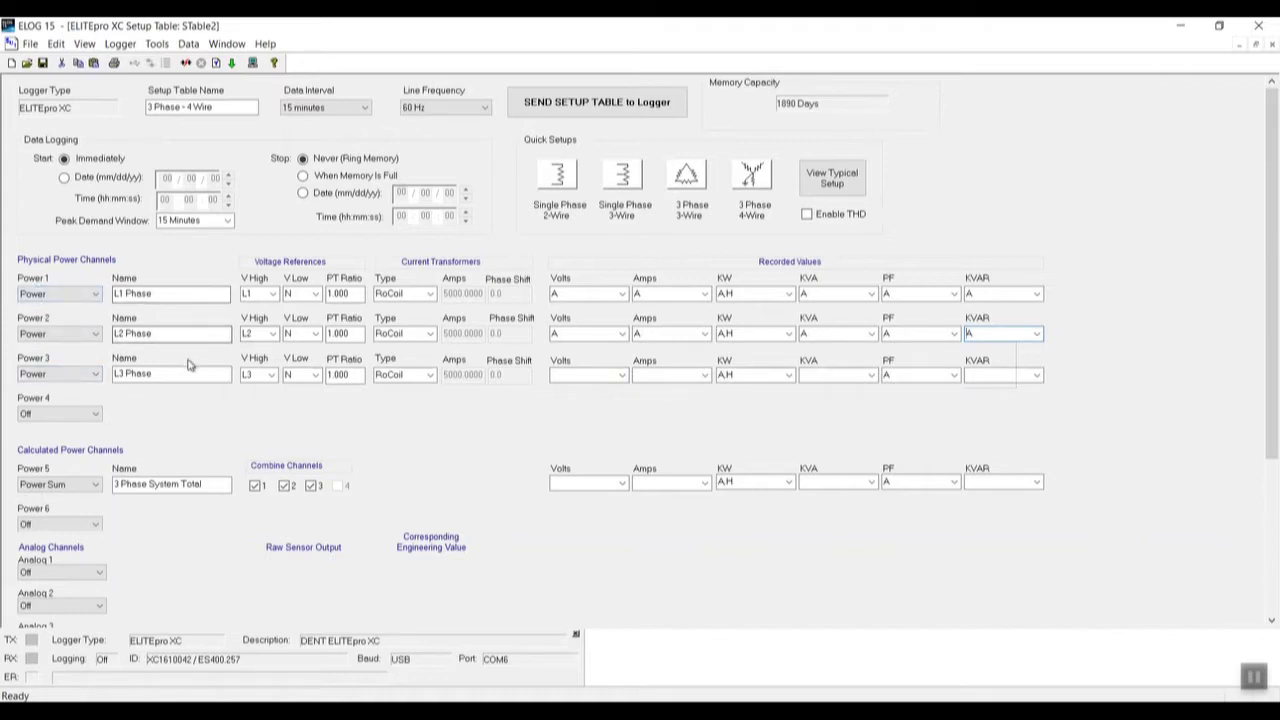
click(622, 376)
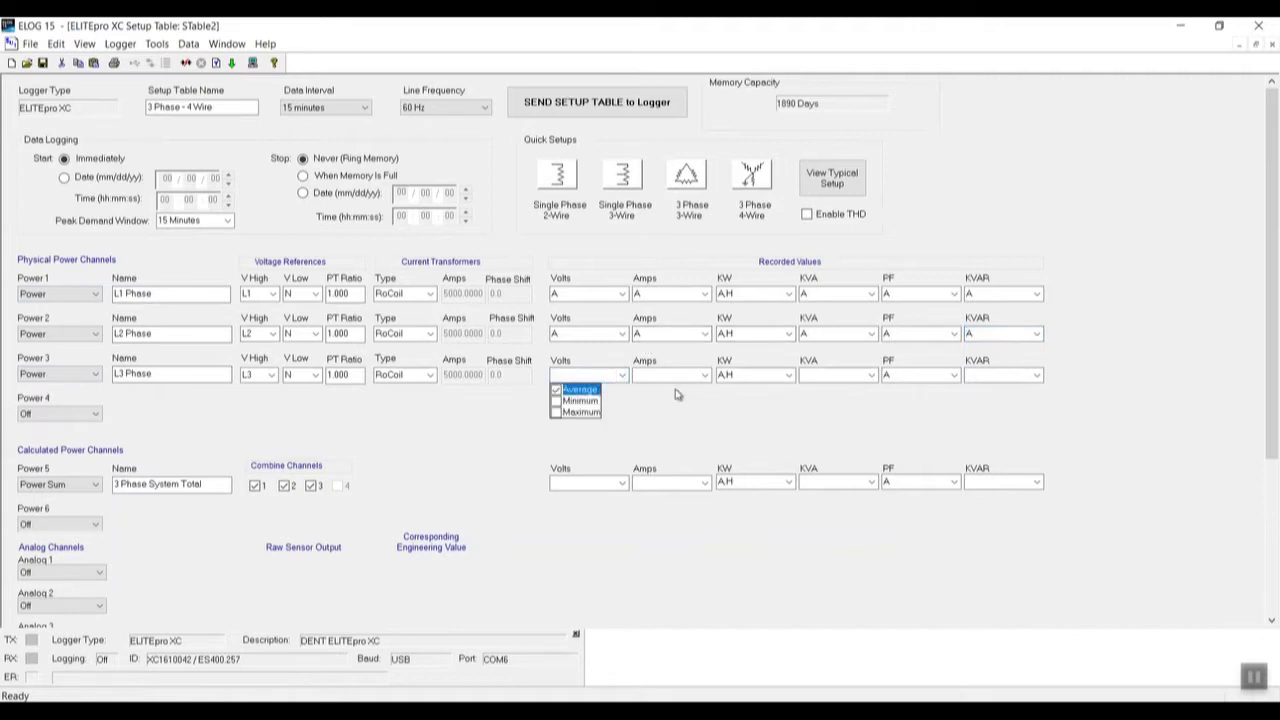
click(704, 378)
click(704, 378)
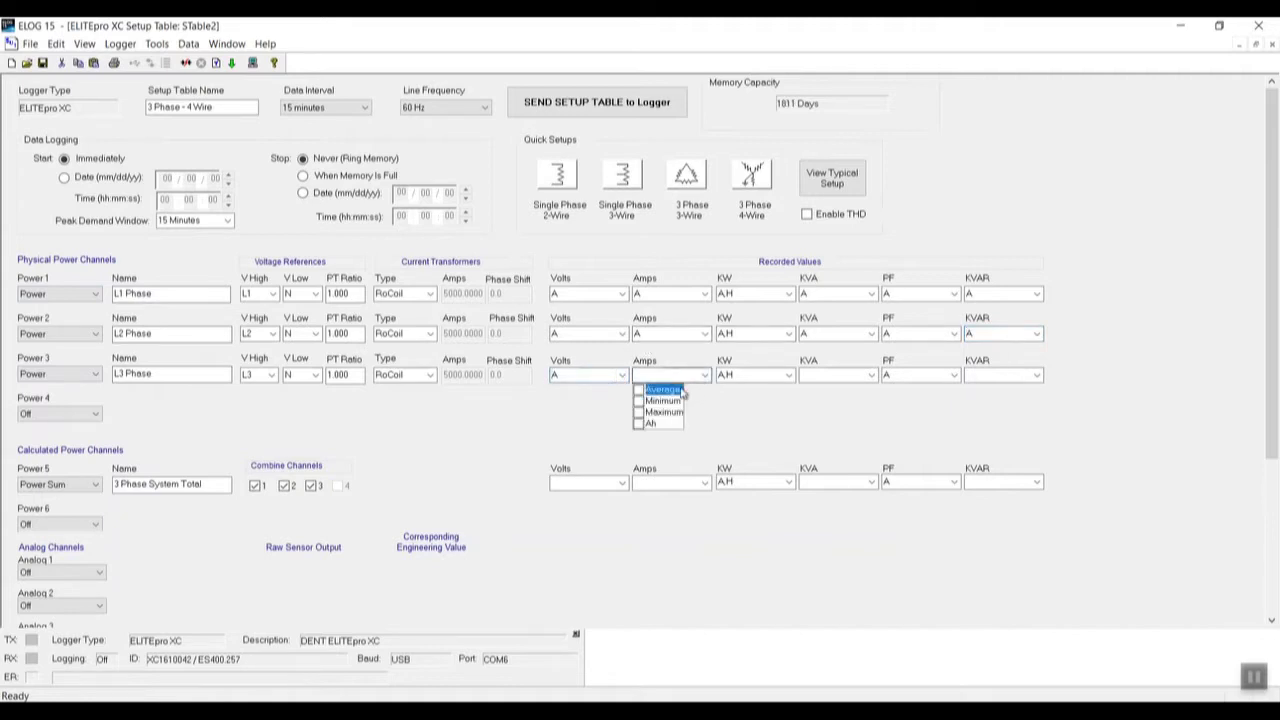
click(681, 391)
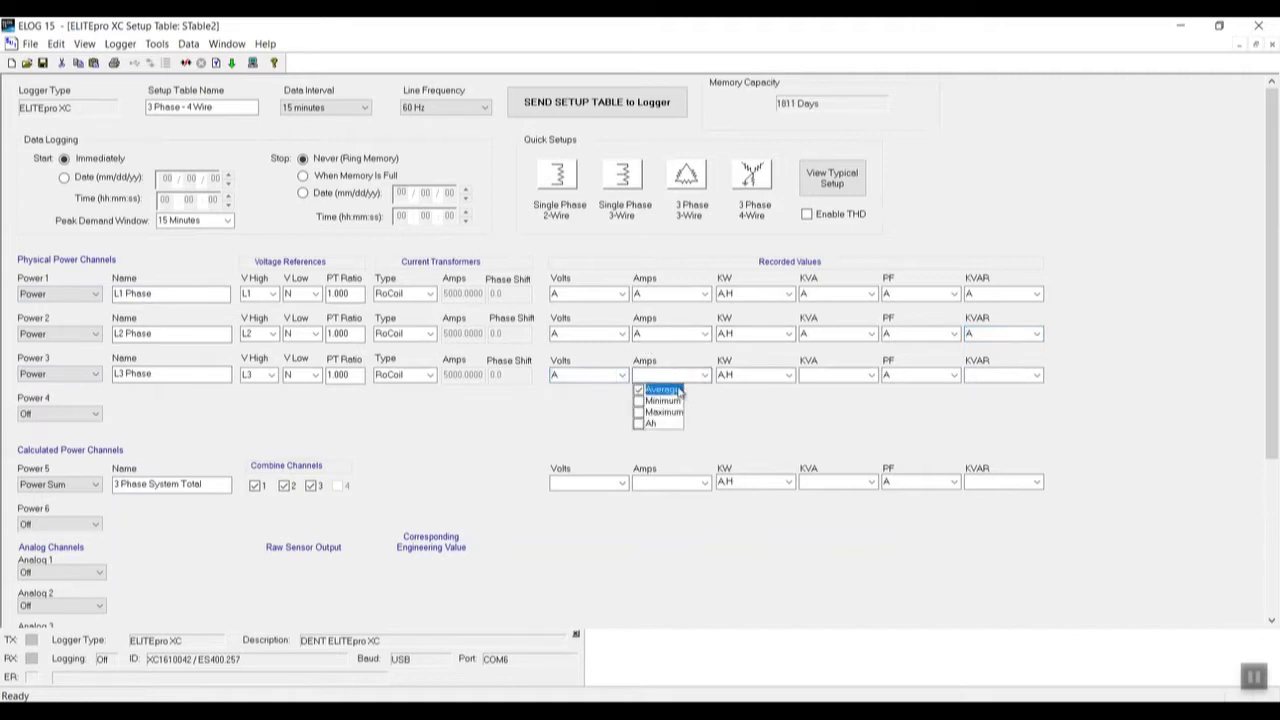
click(870, 380)
click(870, 378)
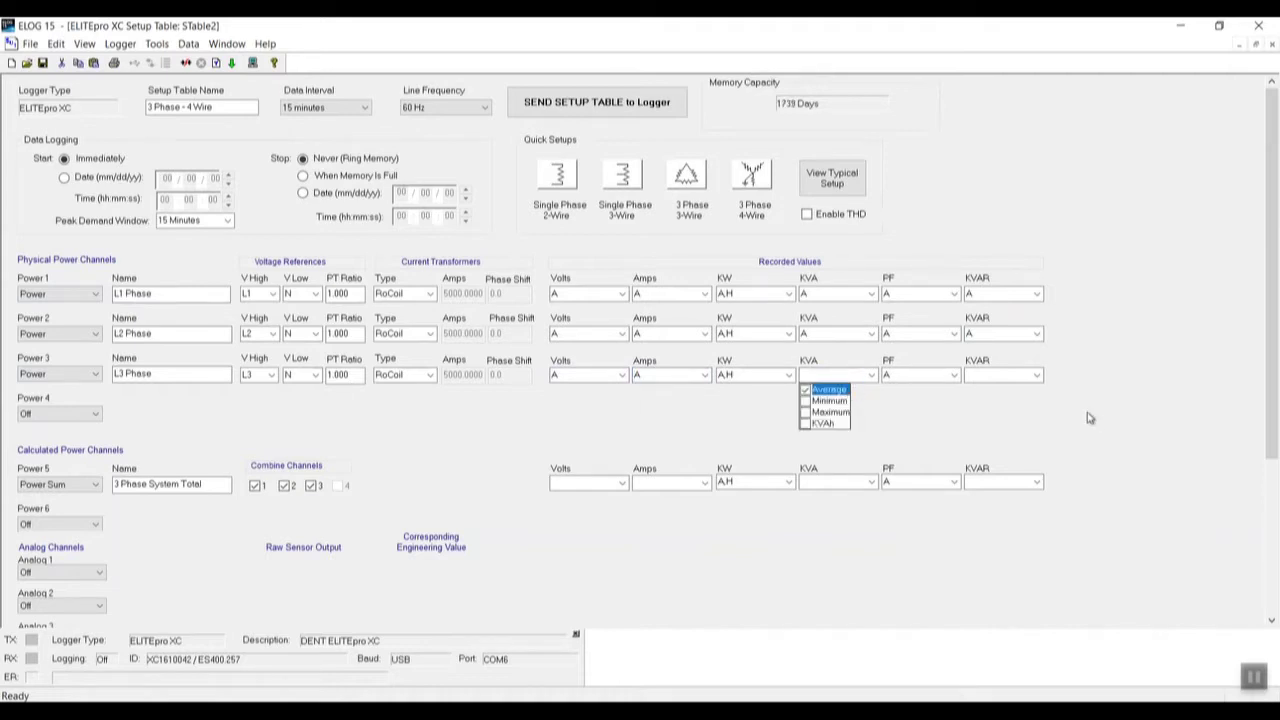
click(1038, 375)
click(1038, 375)
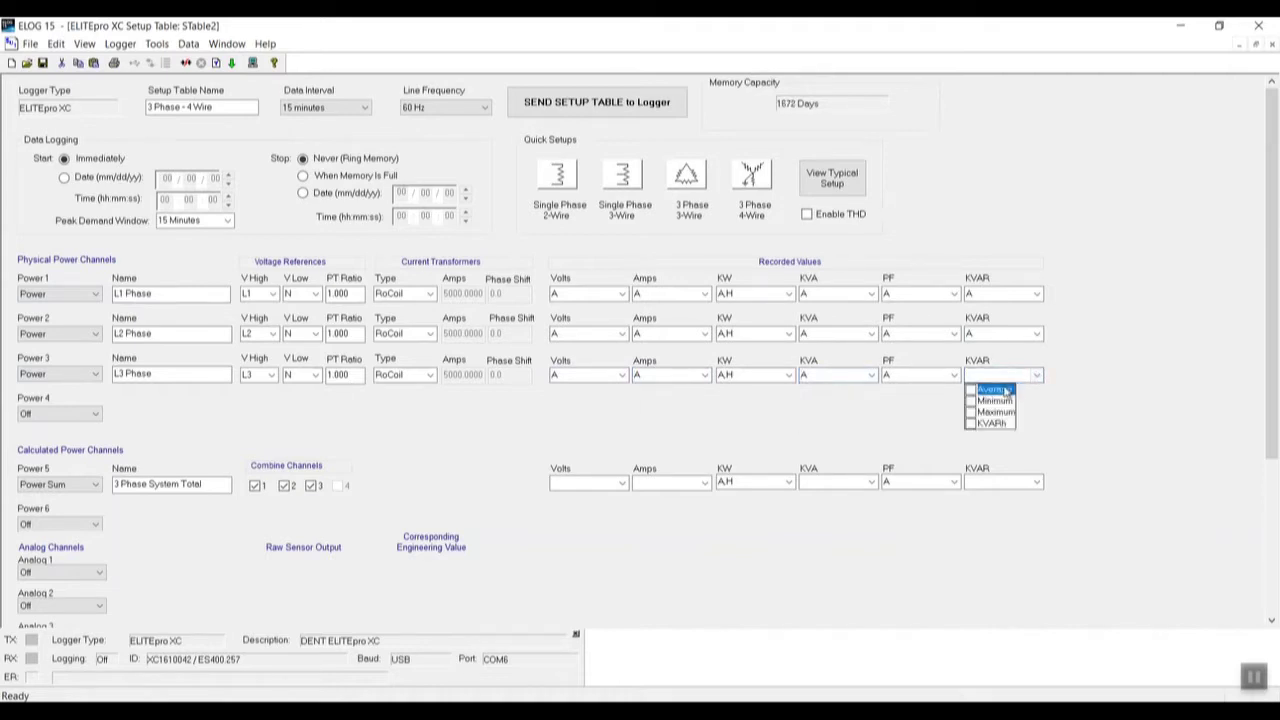
click(1005, 390)
click(845, 423)
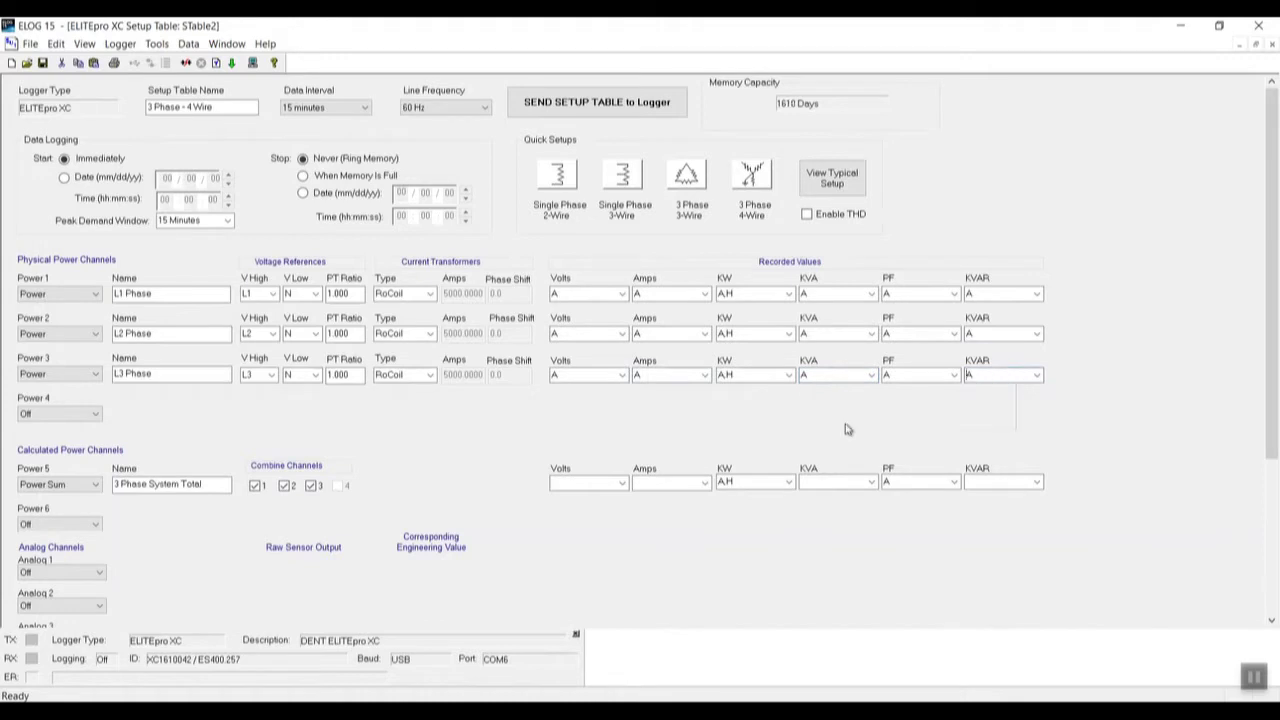
Add average Volts, Amps, KVA and KVAR to the recorded values of the calculated Power 5 channel (3 Phase System Total)
click(621, 484)
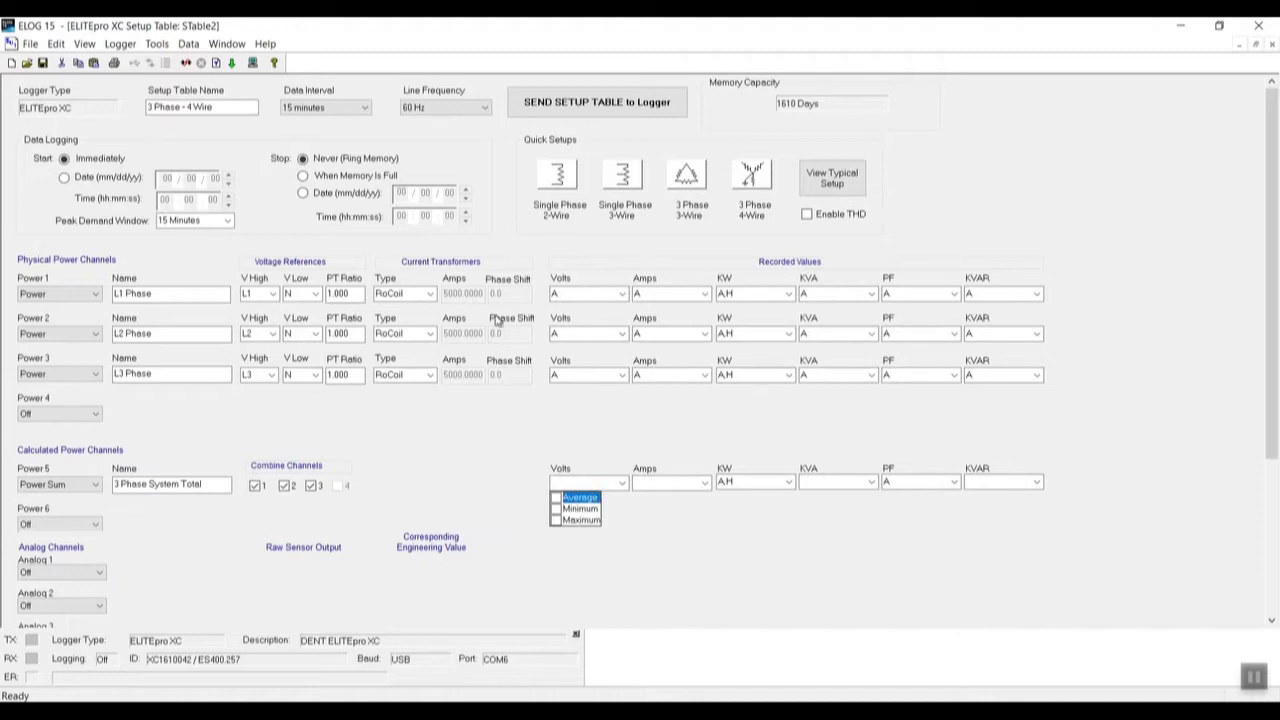
click(586, 499)
click(706, 482)
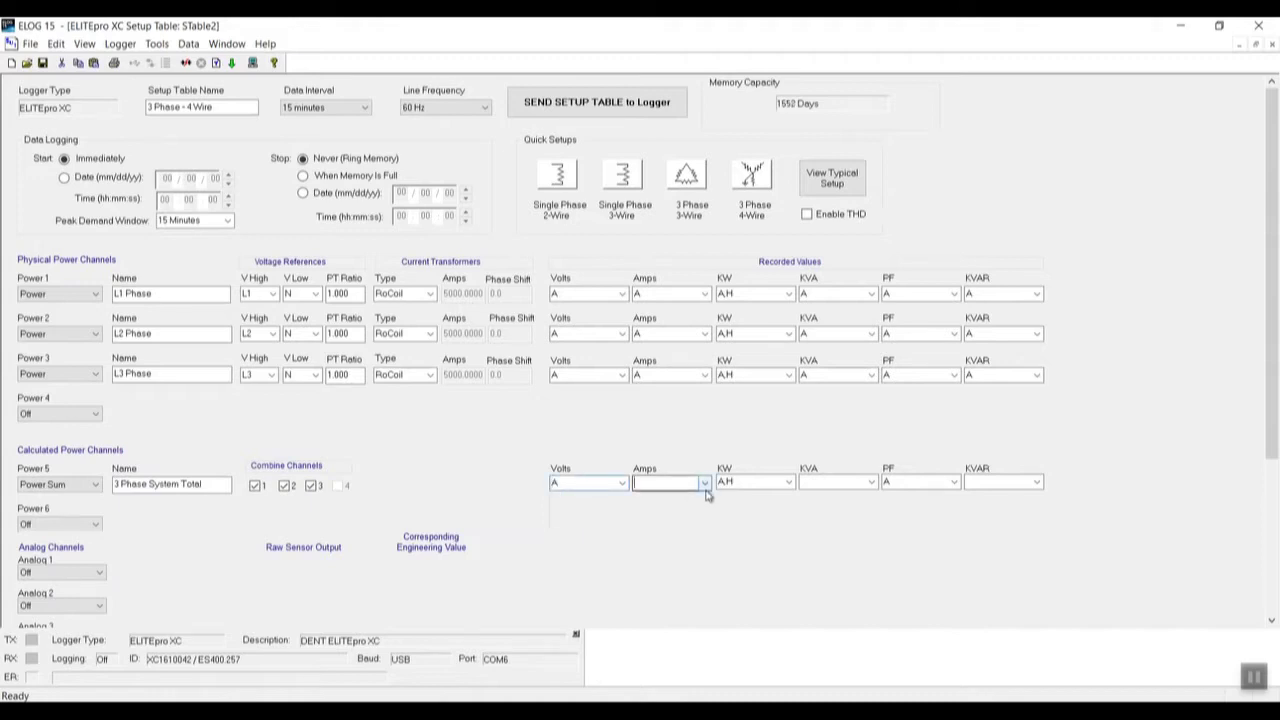
click(706, 482)
click(684, 498)
click(852, 487)
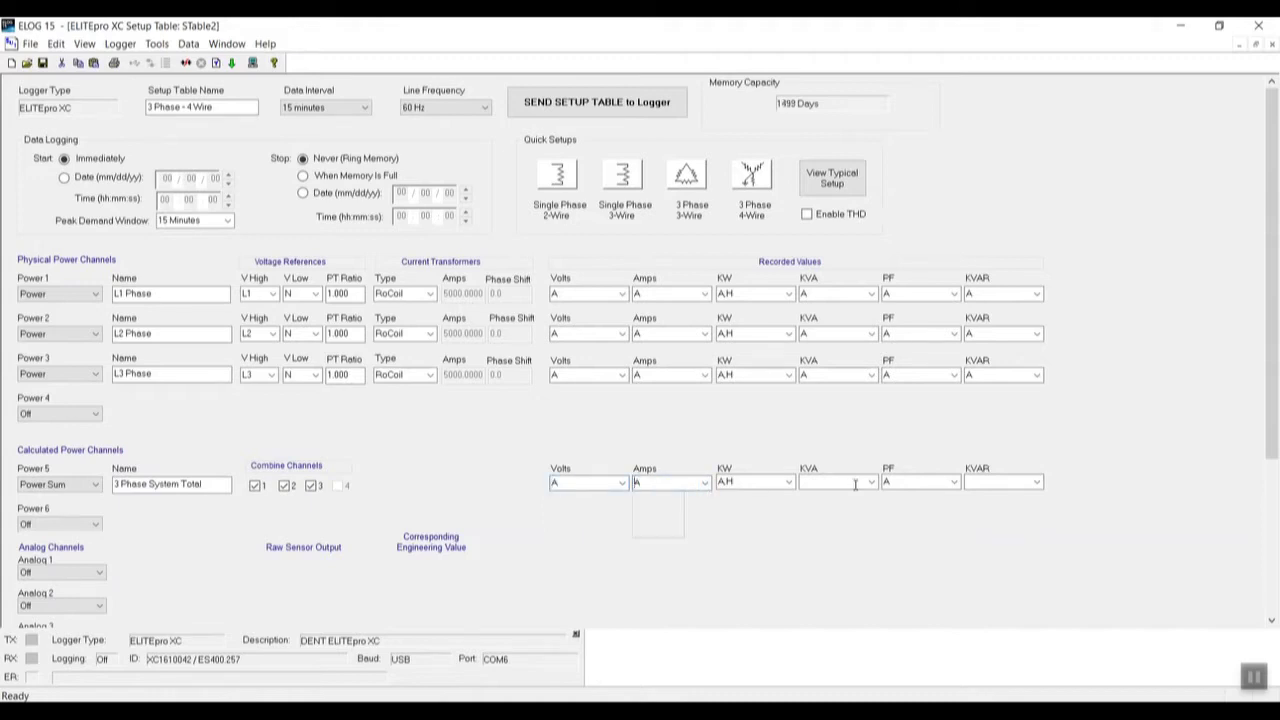
click(871, 482)
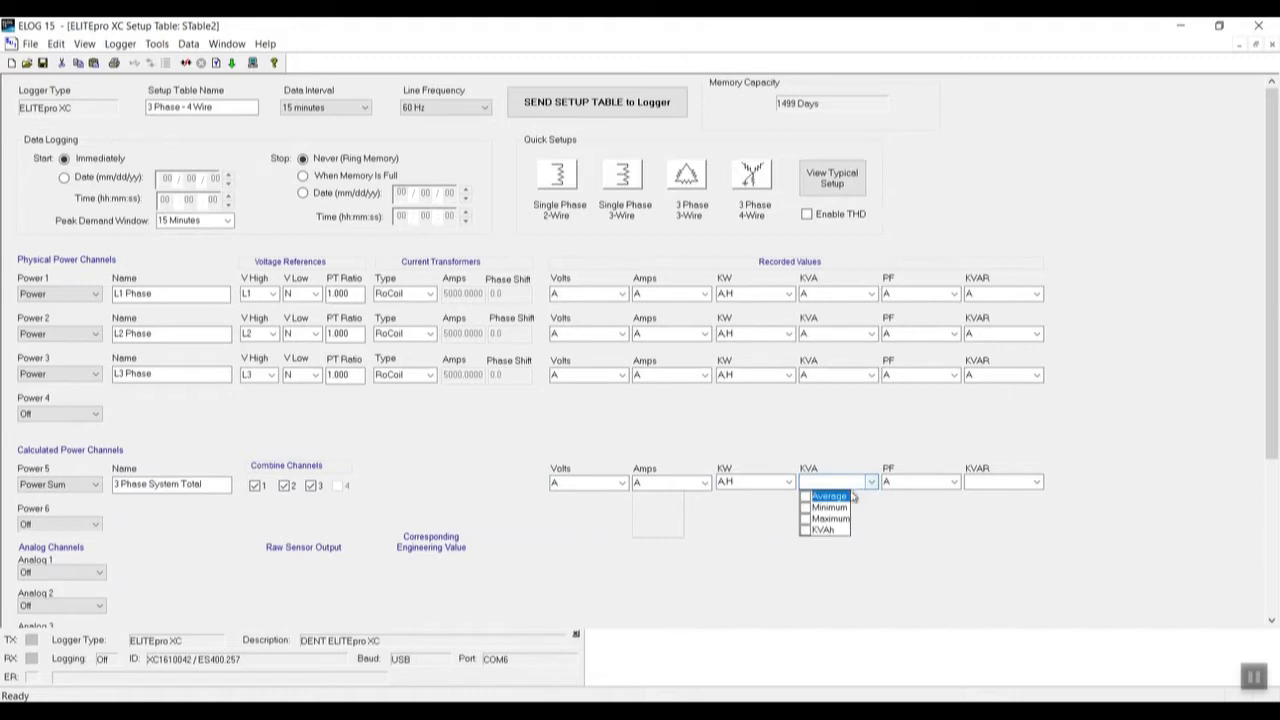
click(843, 497)
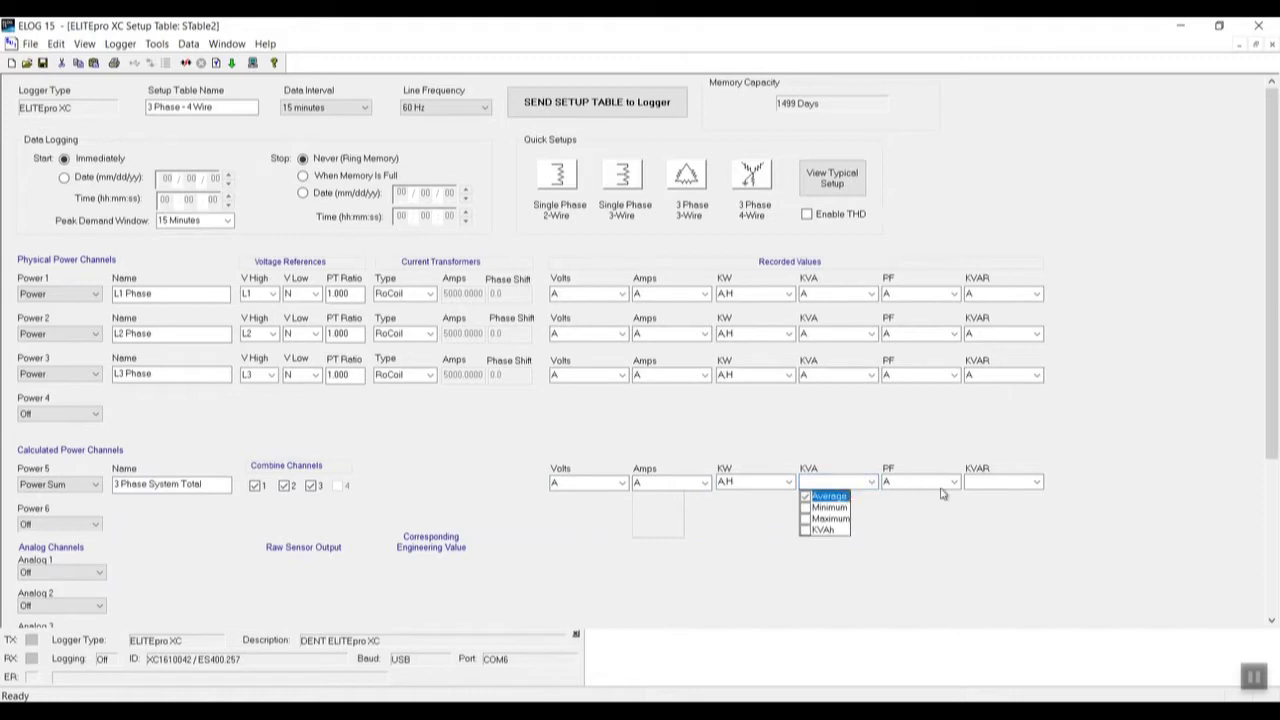
click(1037, 484)
click(1037, 484)
click(1010, 497)
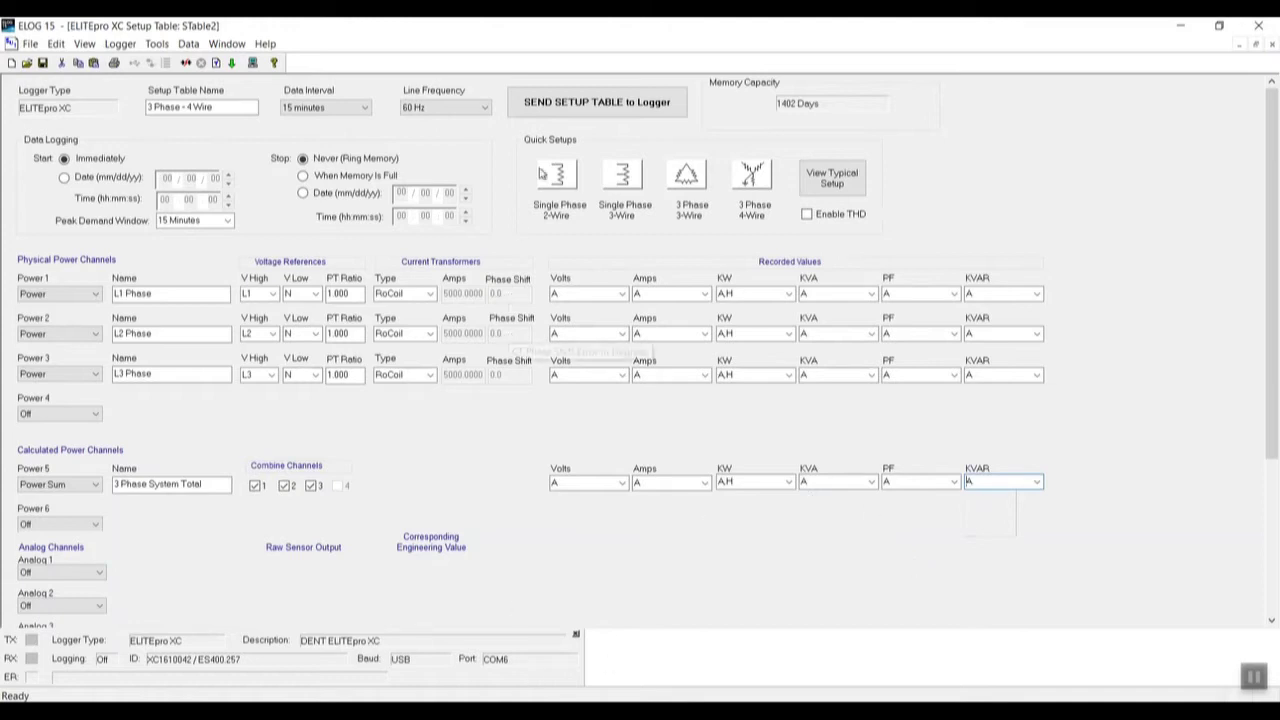
Enable THD and send the setup table to the logger, deleting the data stored in it
click(589, 108)
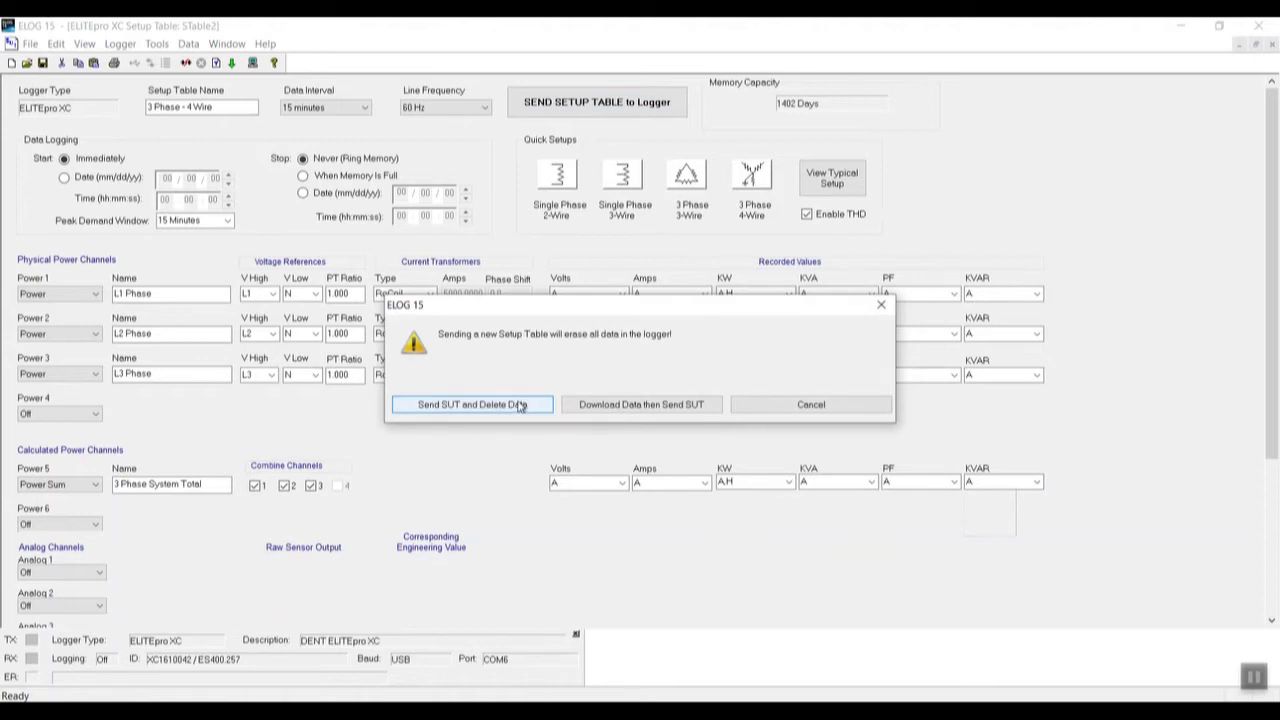
click(520, 405)
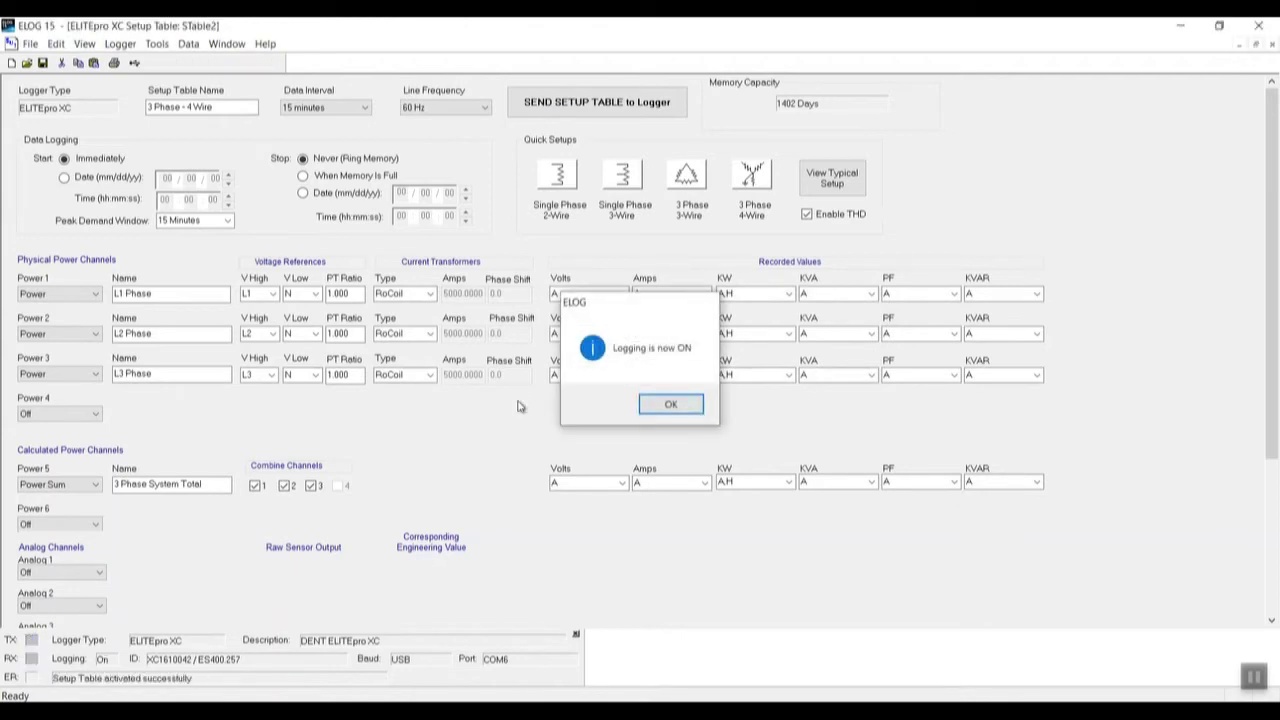
key(Return)
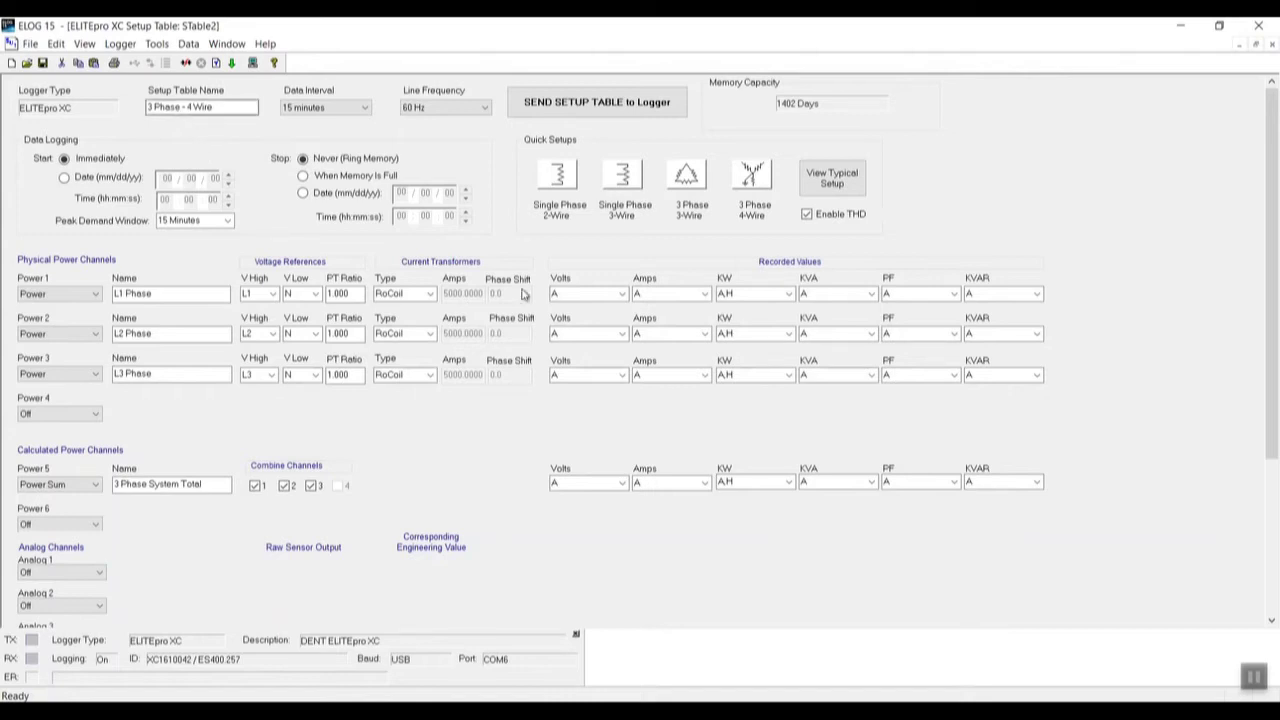
click(788, 482)
click(1252, 676)
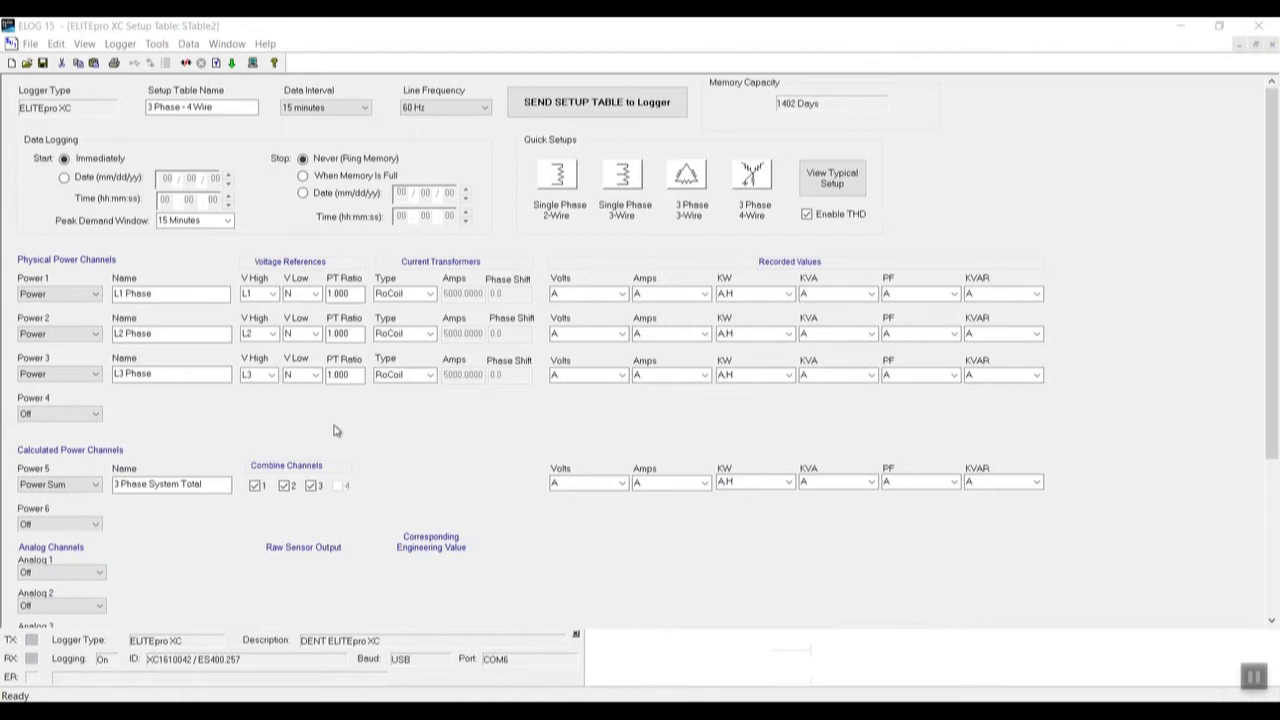
Display the logger's real-time channel values as text and reposition their window slightly
click(186, 44)
mouse_move(160, 46)
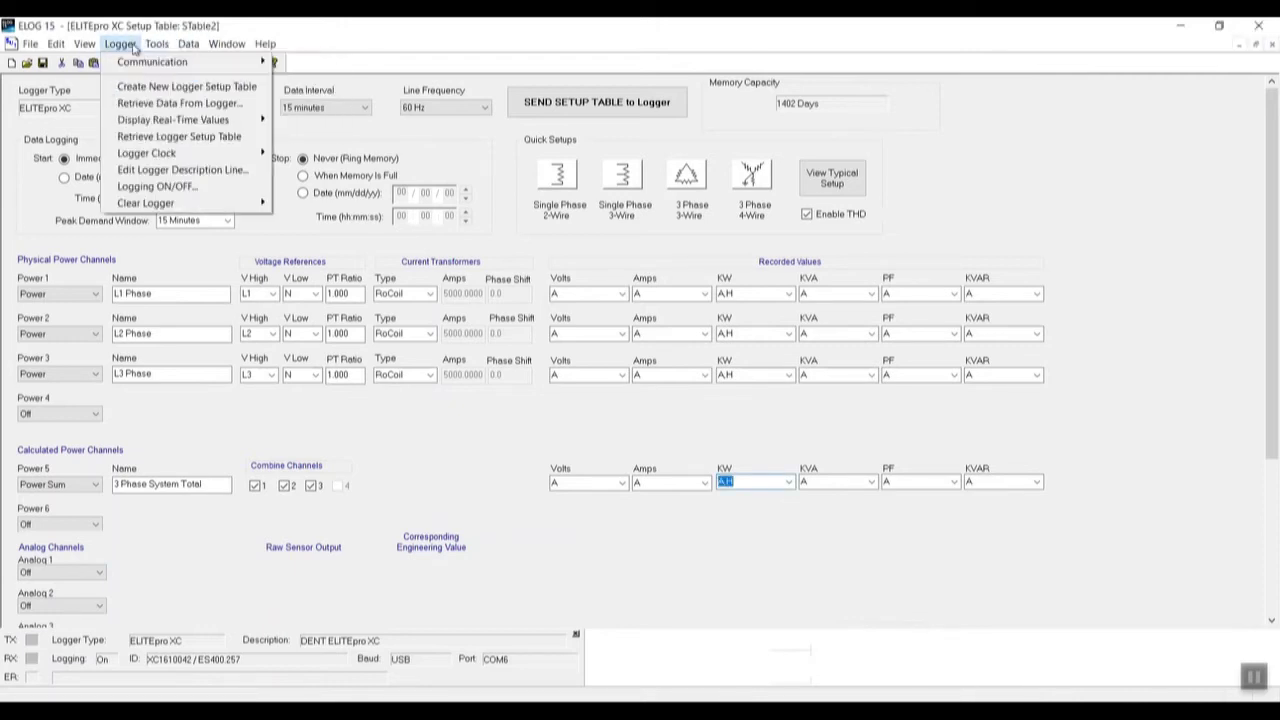
mouse_move(151, 121)
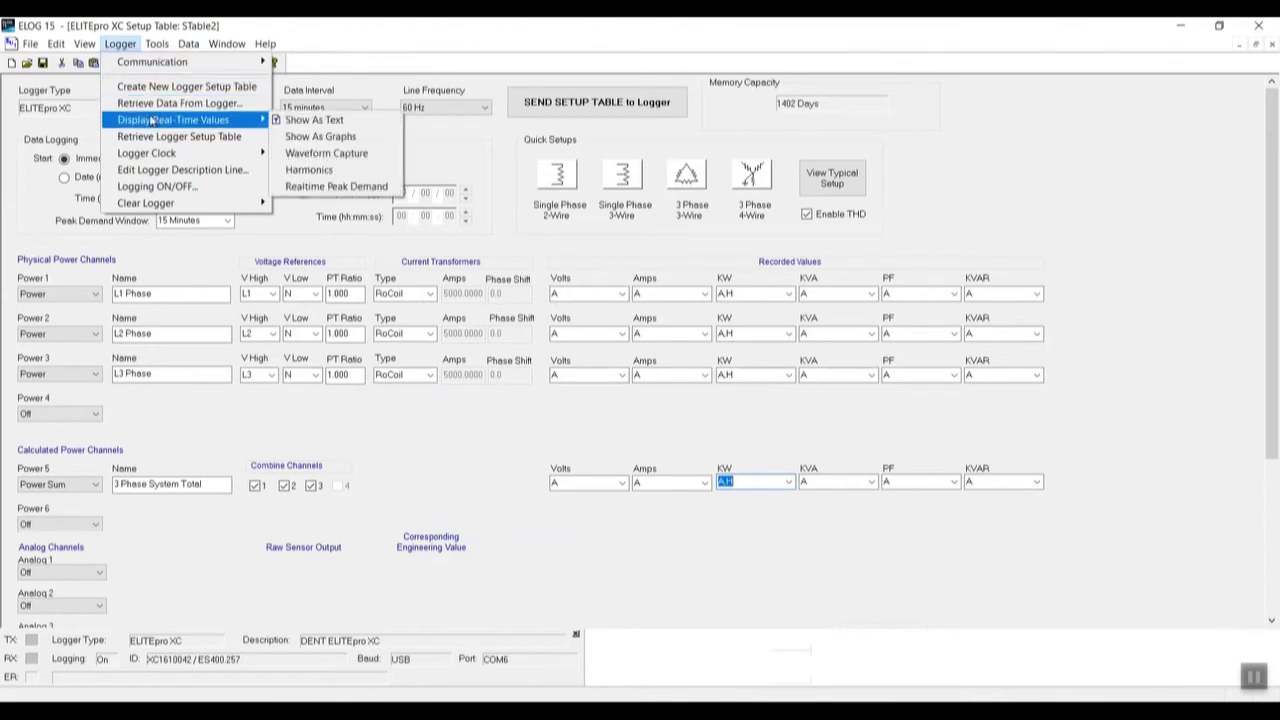
click(314, 121)
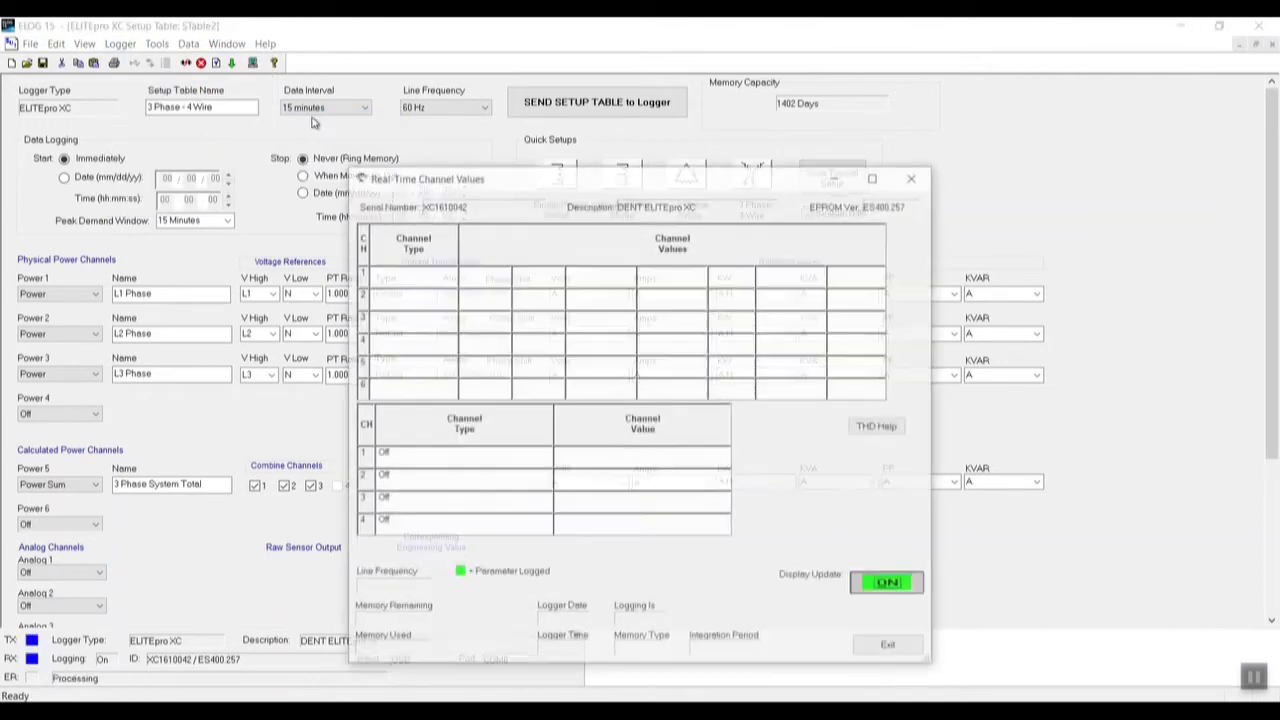
drag(488, 184, 468, 161)
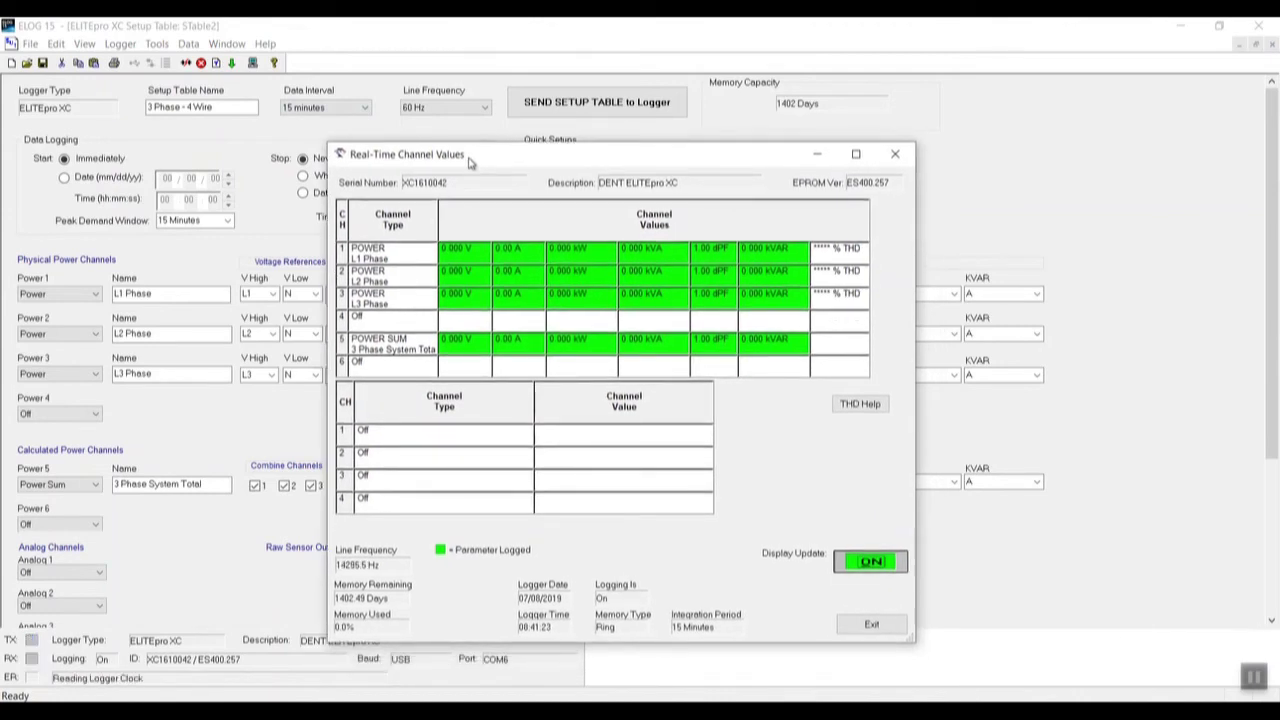